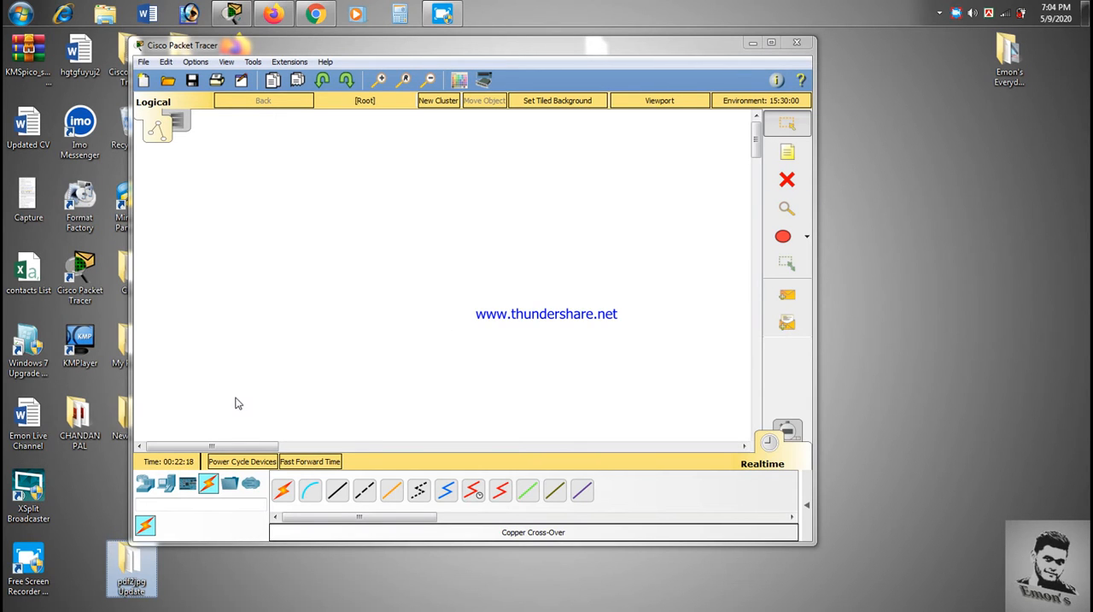
Step: Place two generic PCs side by side in the lower part of the workspace
left_click(143, 485)
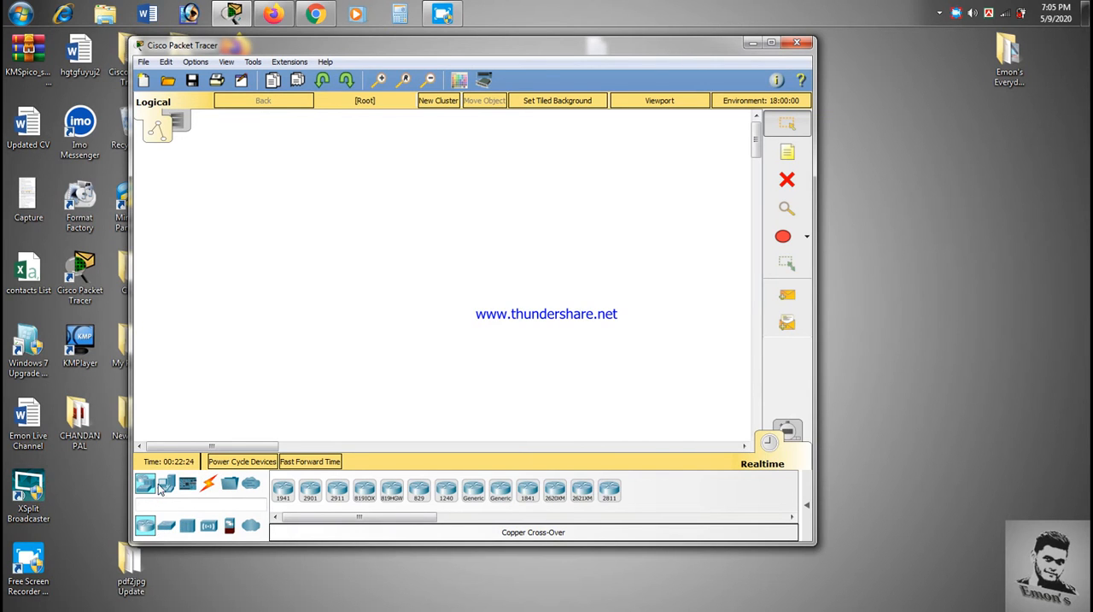
left_click(159, 485)
left_click(283, 490)
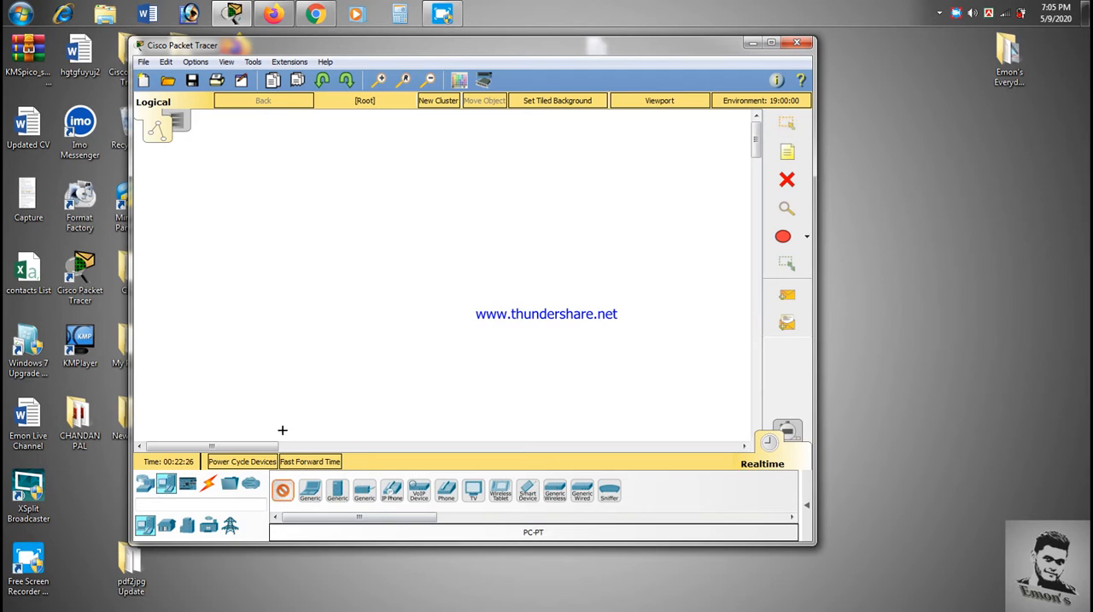
left_click(282, 314)
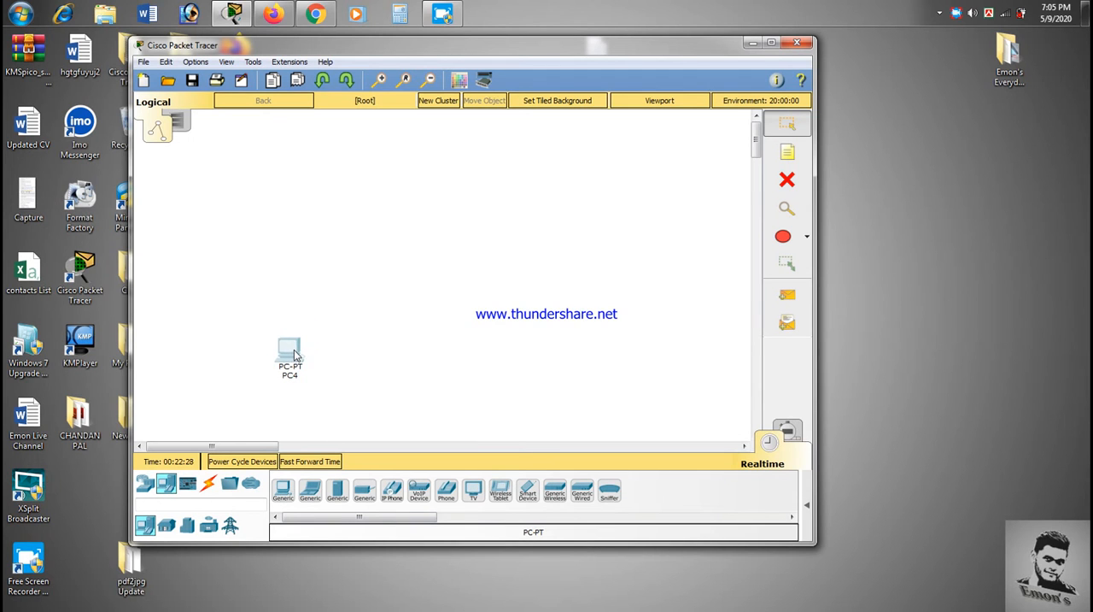
left_click(283, 489)
left_click(325, 374)
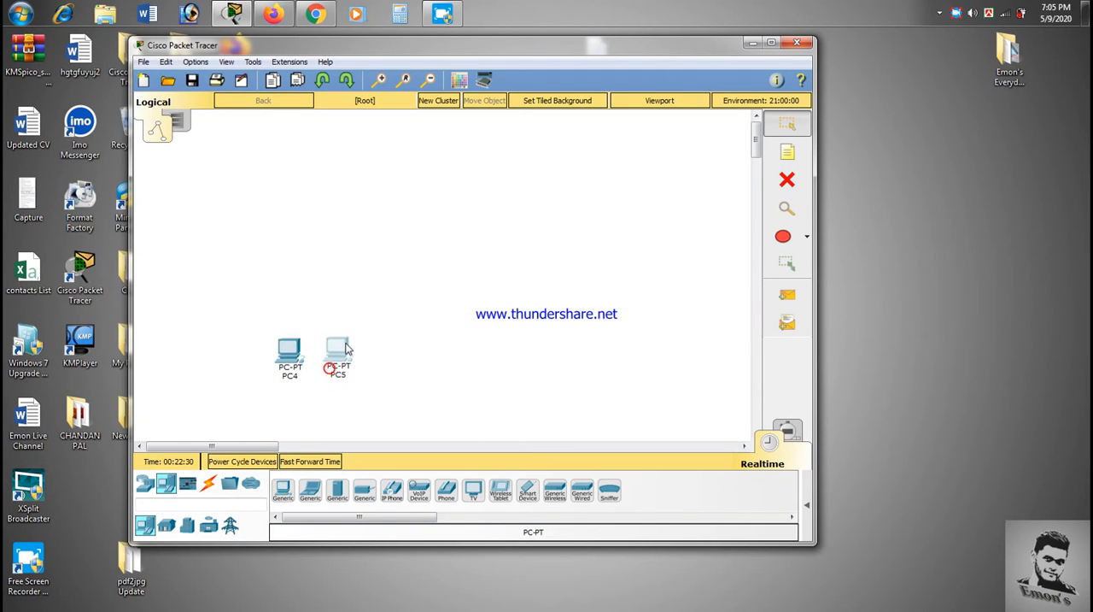
Step: Add a second pair of generic PCs, PC6 and PC7, in line with PC4 and PC5
left_click(283, 489)
left_click(485, 330)
left_click_drag(485, 330, 507, 359)
left_click(283, 490)
left_click(502, 361)
left_click(583, 327)
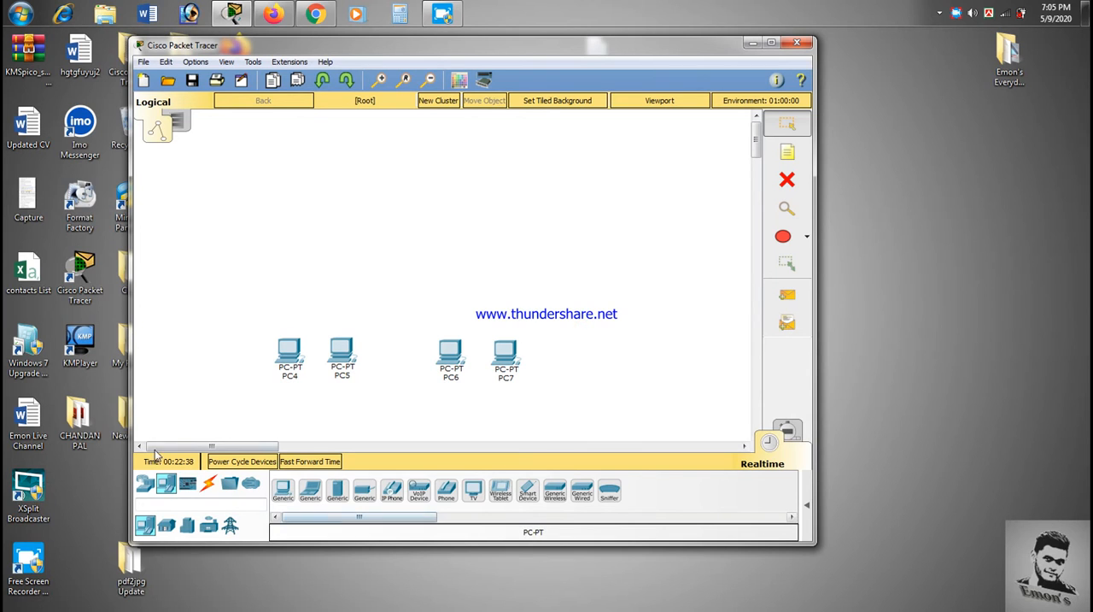
Step: Place two generic Switch-PT switches, one above each pair of PCs
left_click(147, 482)
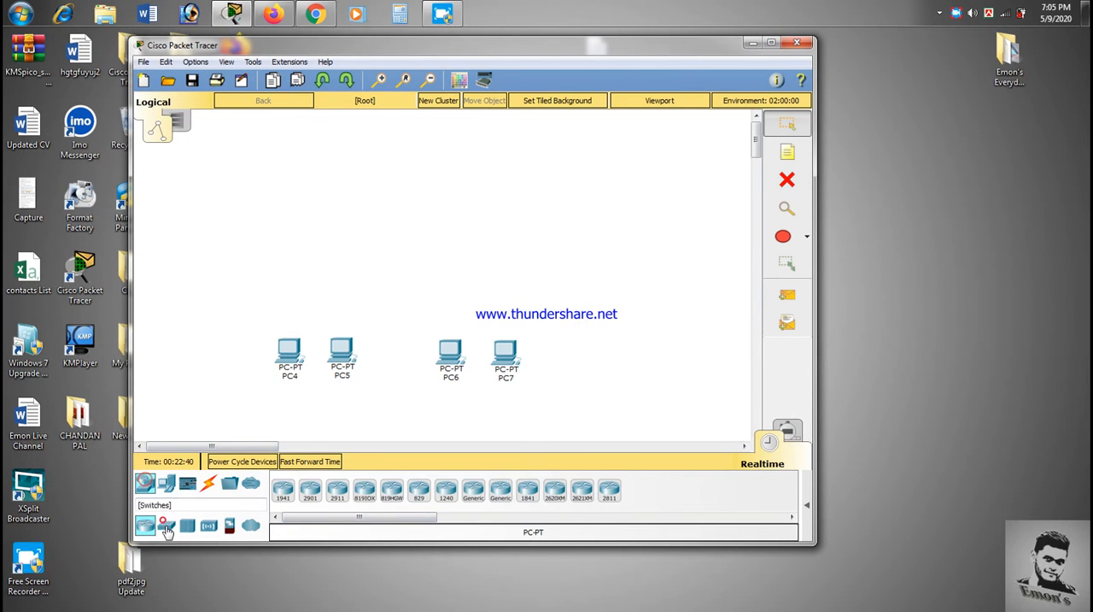
left_click(166, 524)
left_click(310, 491)
left_click(303, 277)
left_click_drag(306, 275, 320, 262)
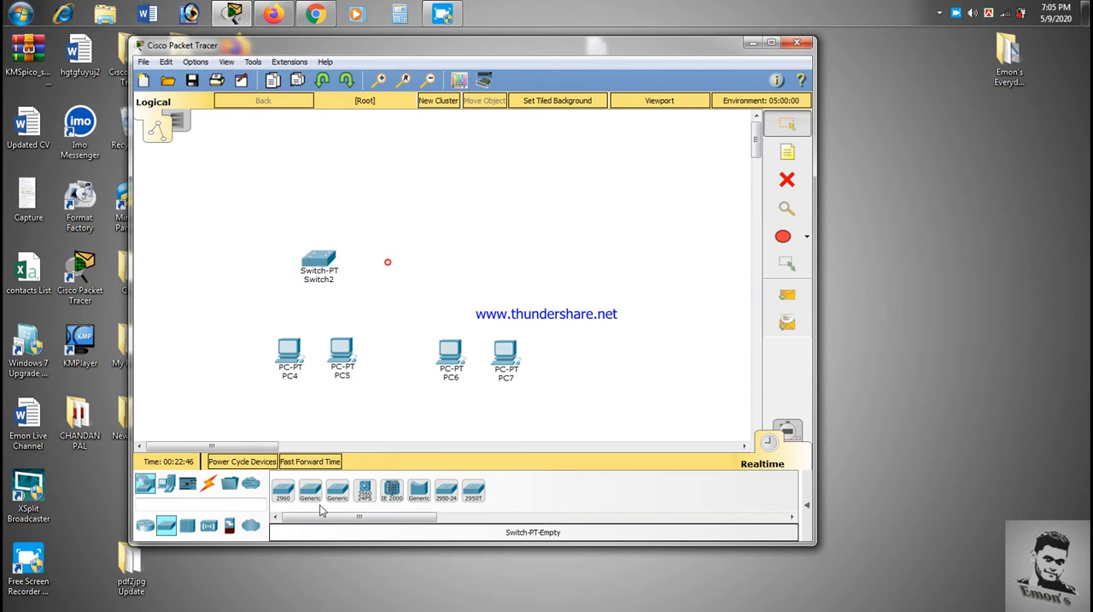
left_click(476, 265)
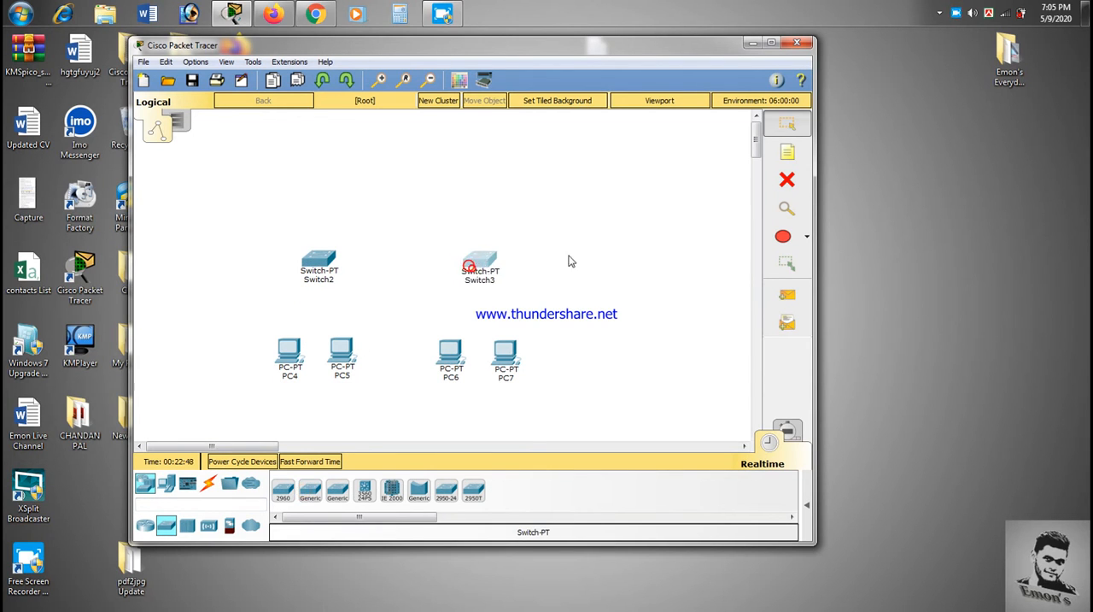
Step: Place two generic Router-PT routers, one above each switch
left_click(145, 525)
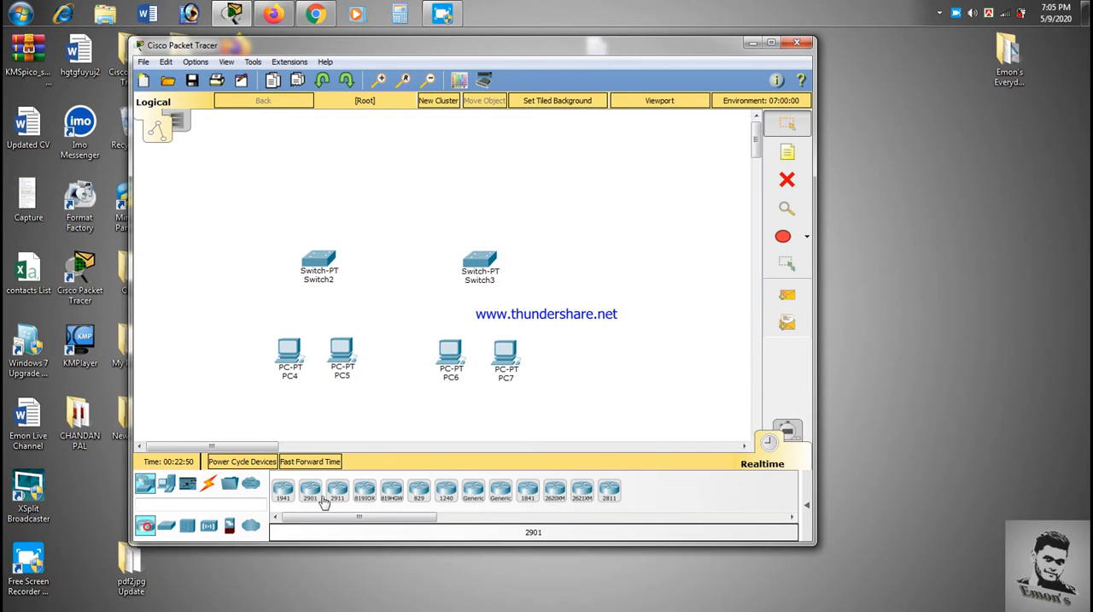
left_click(475, 492)
left_click(319, 168)
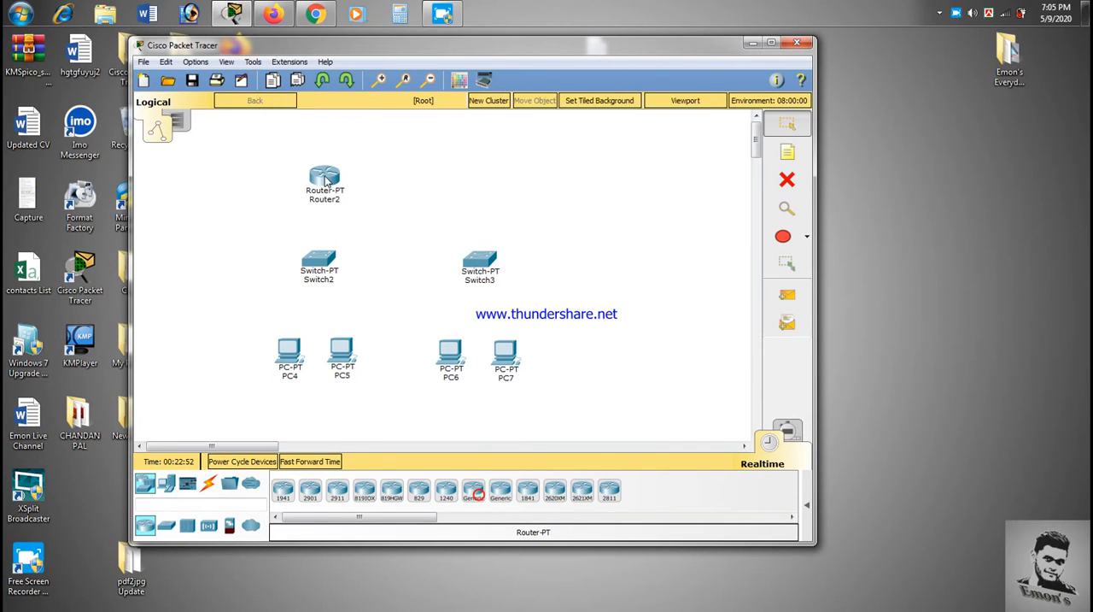
left_click(474, 492)
left_click(483, 162)
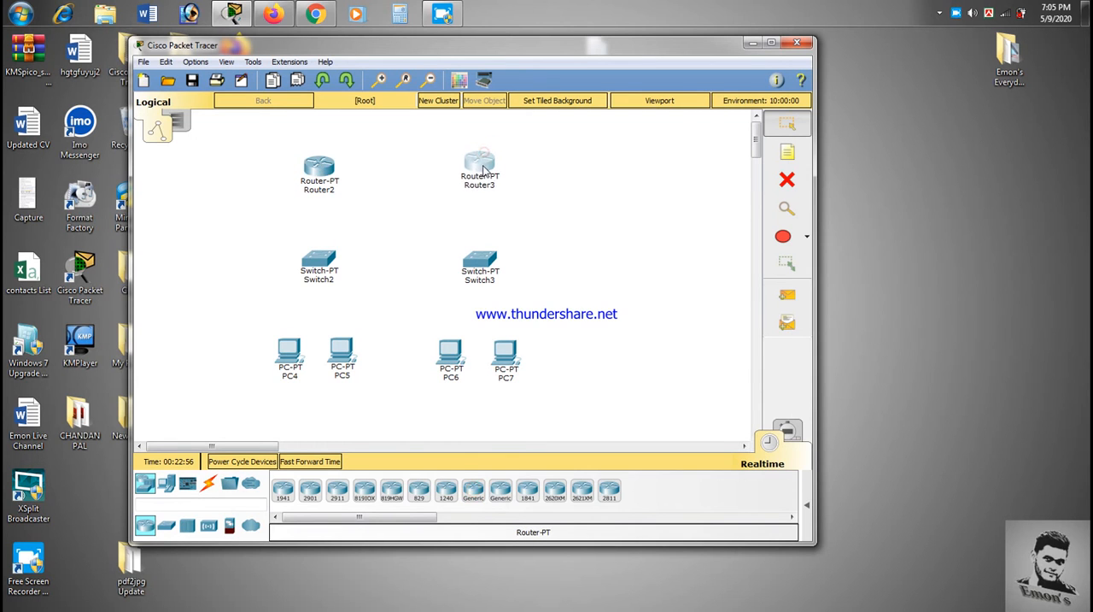
left_click(643, 217)
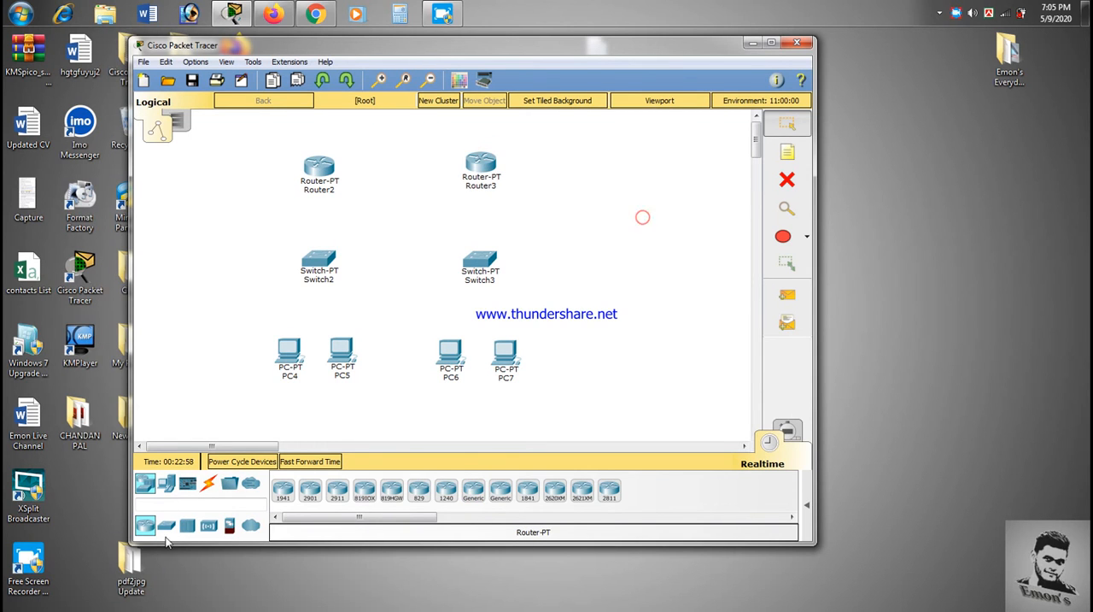
left_click(167, 484)
left_click(299, 499)
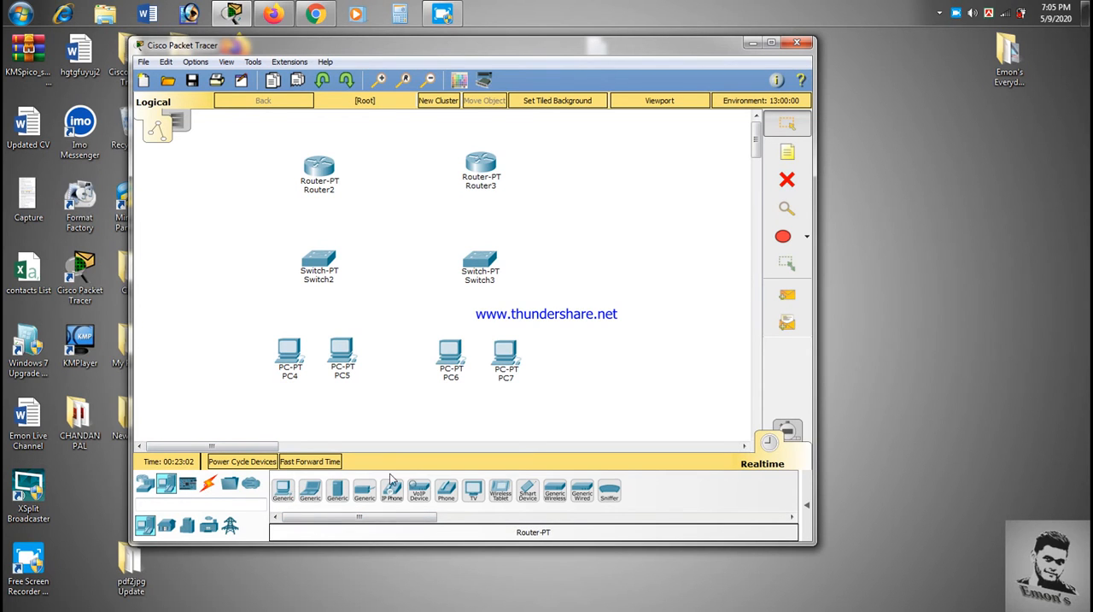
Step: Connect PC4 to Switch2 with a copper straight-through cable
left_click(208, 484)
left_click(338, 490)
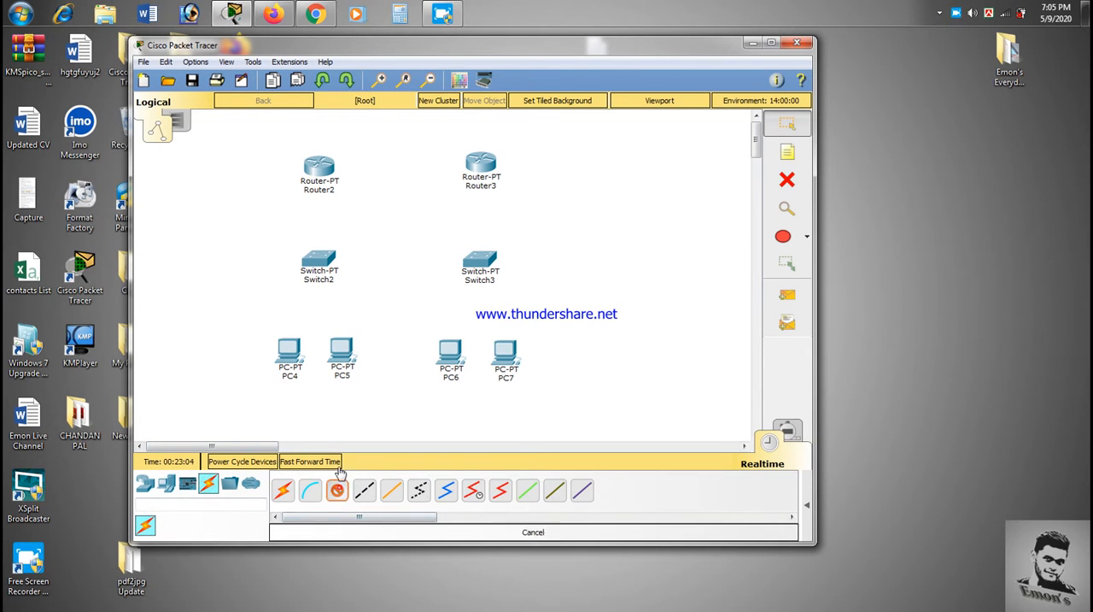
left_click(285, 351)
left_click(341, 403)
left_click(315, 258)
left_click(381, 283)
Step: Connect PC5 to the FastEthernet1/1 port of Switch2 with a copper straight-through cable
left_click(339, 489)
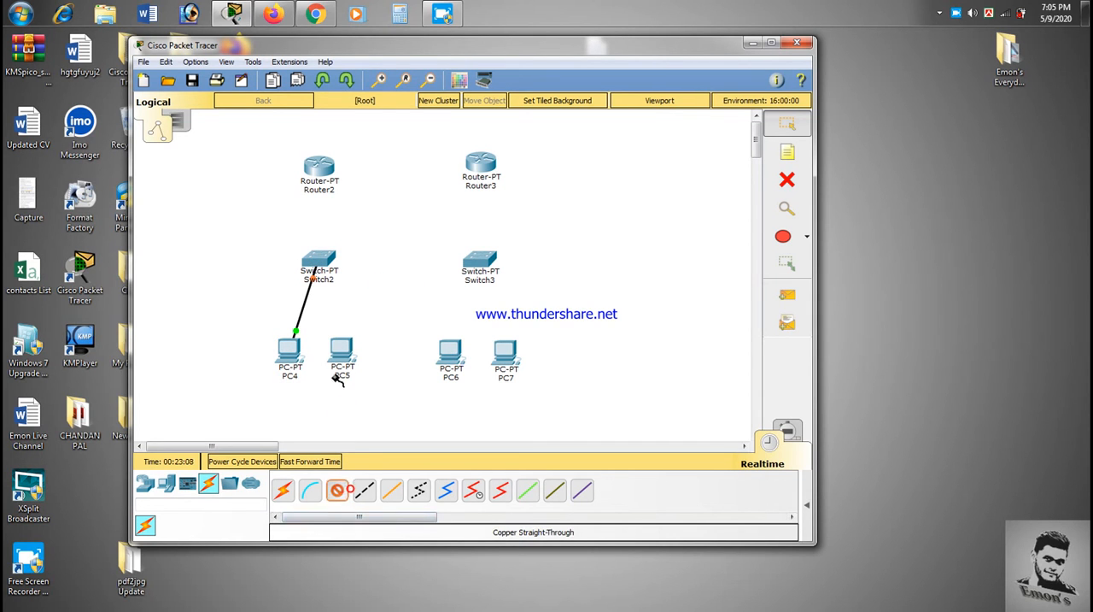
left_click(357, 346)
left_click(393, 396)
left_click(320, 258)
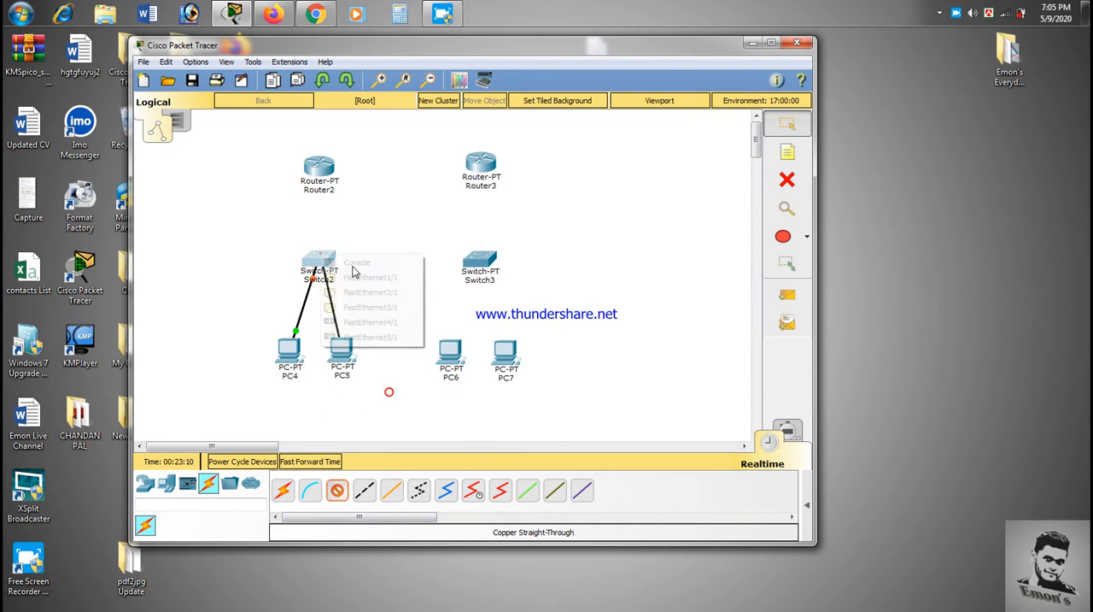
left_click(395, 279)
Step: Connect Switch2 to Router2 with a copper straight-through cable
left_click(338, 489)
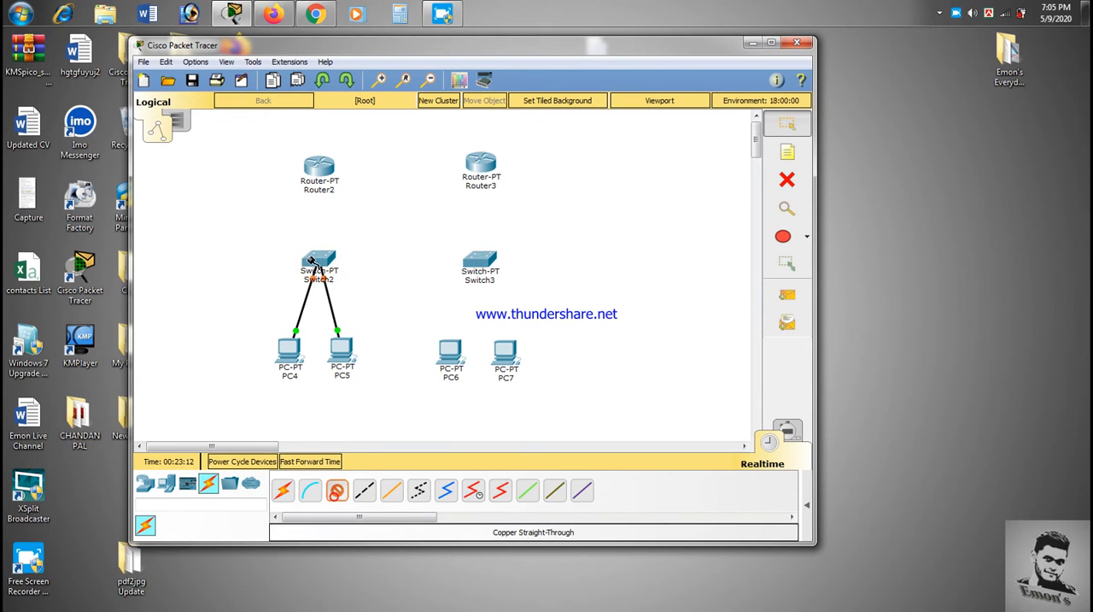
left_click(319, 258)
left_click(367, 293)
left_click(318, 164)
left_click(366, 197)
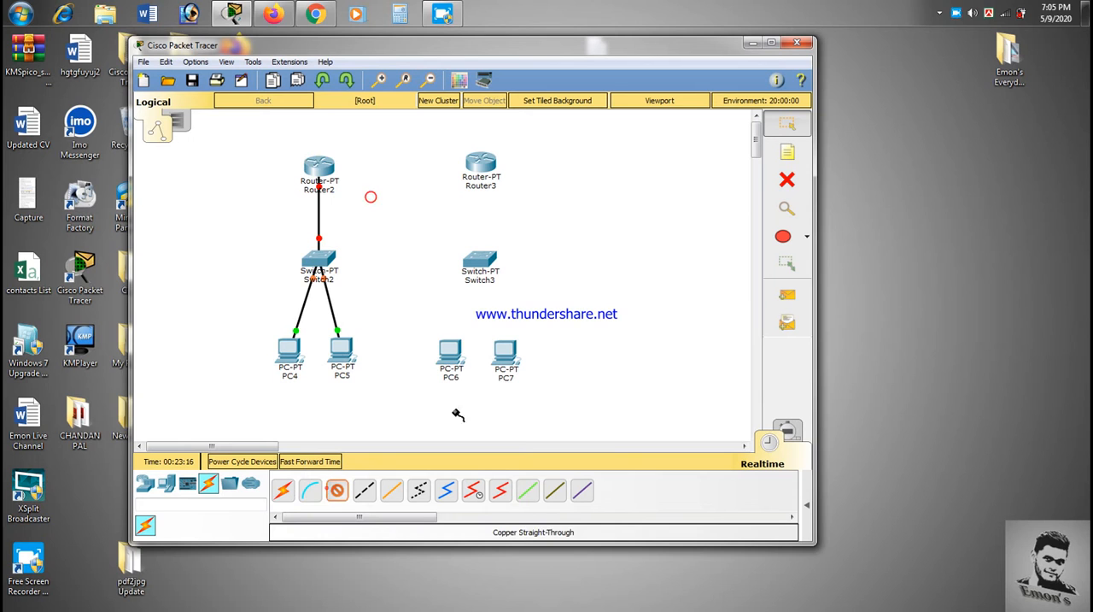
Step: Connect PC6 to Switch3 with a copper straight-through cable
left_click(456, 372)
left_click(501, 415)
left_click(480, 263)
left_click(484, 346)
Step: Connect PC7 to Switch3 with a copper straight-through cable
left_click(338, 489)
left_click(504, 353)
left_click(541, 407)
left_click(480, 257)
left_click(538, 285)
left_click(338, 490)
left_click(481, 256)
left_click(527, 275)
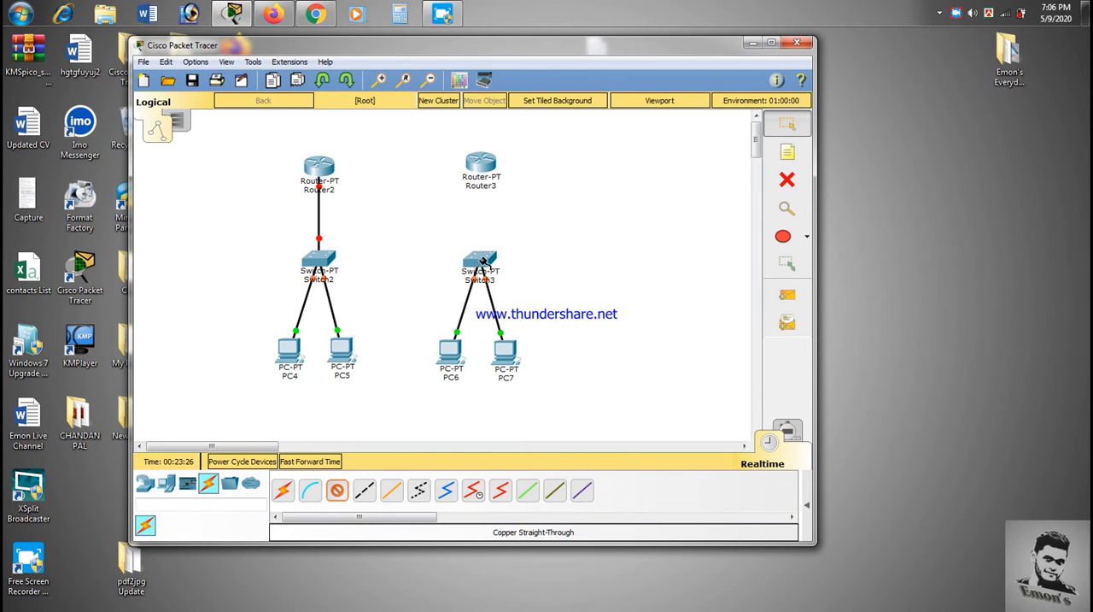
left_click(787, 180)
left_click(787, 124)
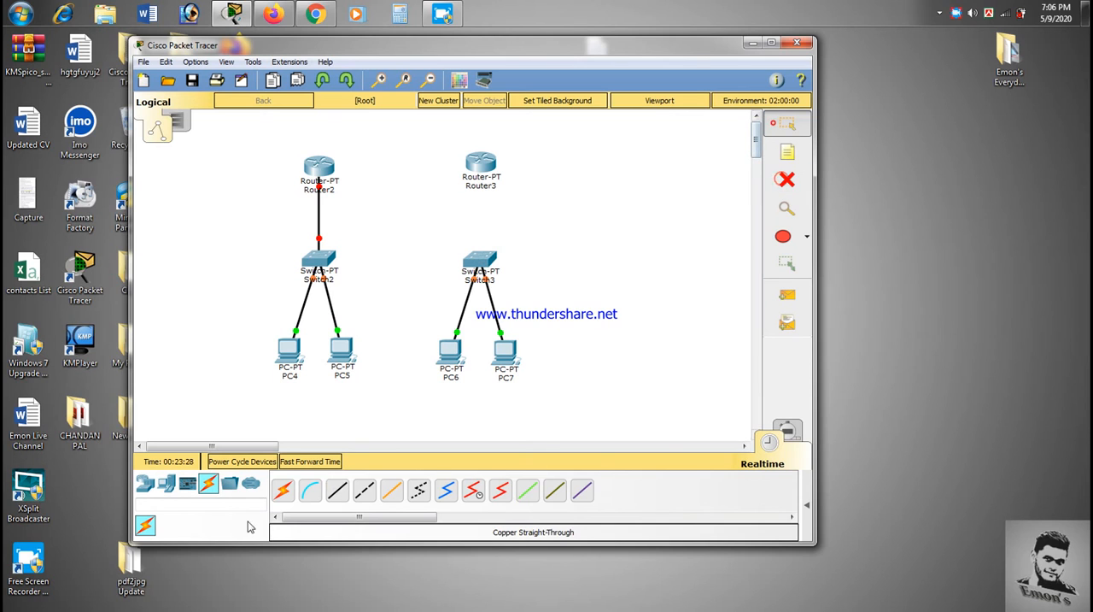
Step: Connect Switch3 to Router3 with a copper straight-through cable
left_click(338, 489)
left_click(474, 256)
left_click(518, 281)
left_click(492, 169)
left_click(516, 193)
Step: Link Router2 and Router3 with a copper cross-over cable
left_click(364, 489)
left_click(319, 169)
left_click(376, 204)
left_click(476, 165)
left_click(518, 203)
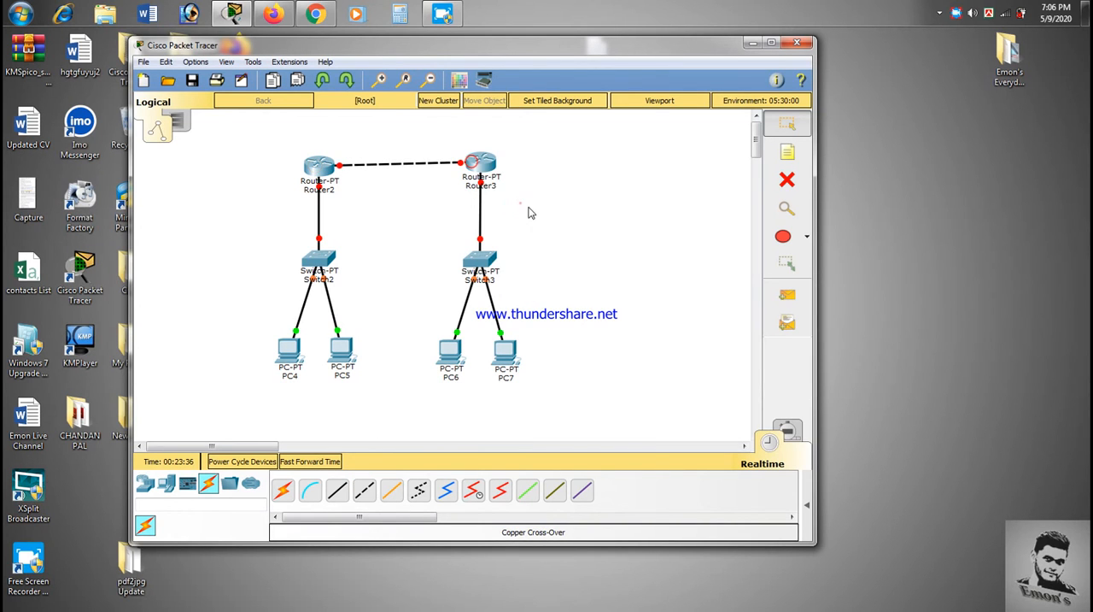
left_click(561, 222)
Step: Add a note beside PC4 reading 192.168.12.0/24 with 255.255.255.0 on the second line
left_click(787, 153)
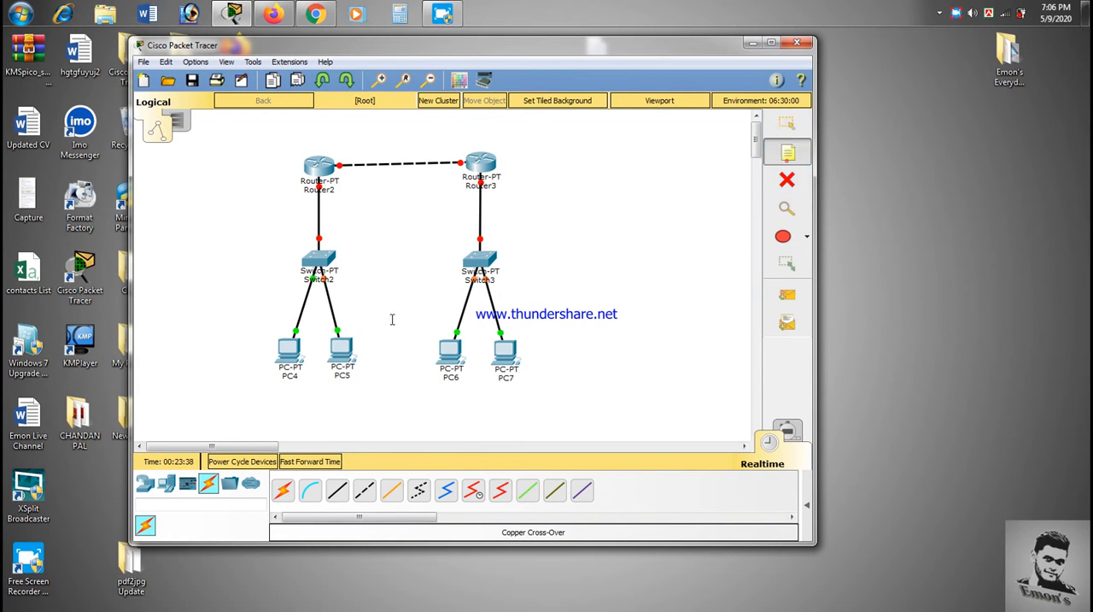
left_click(188, 319)
type("192.168.12.0/24")
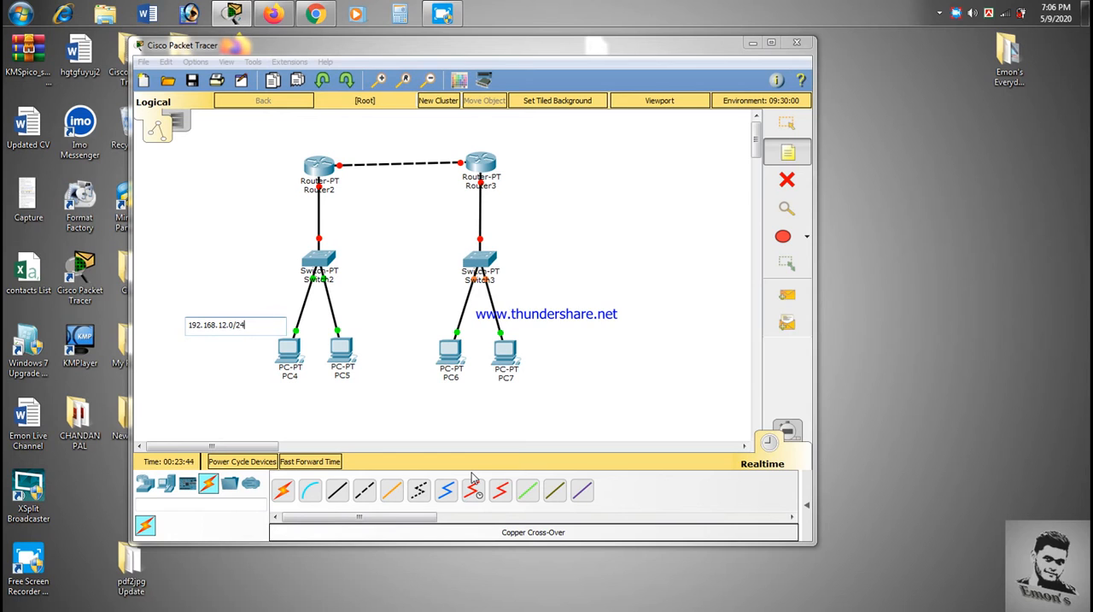
key("Return")
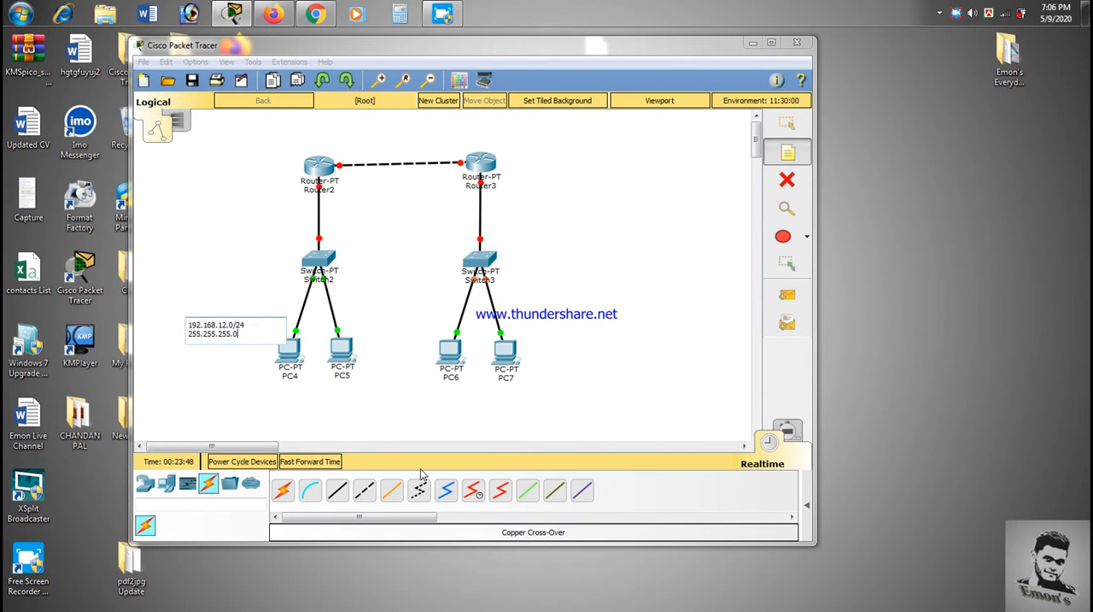
Step: Copy the note's text into a new note beside PC6 and change its network to 192.168.13.0/24
key("ctrl+a")
key("ctrl+c")
left_click(379, 298)
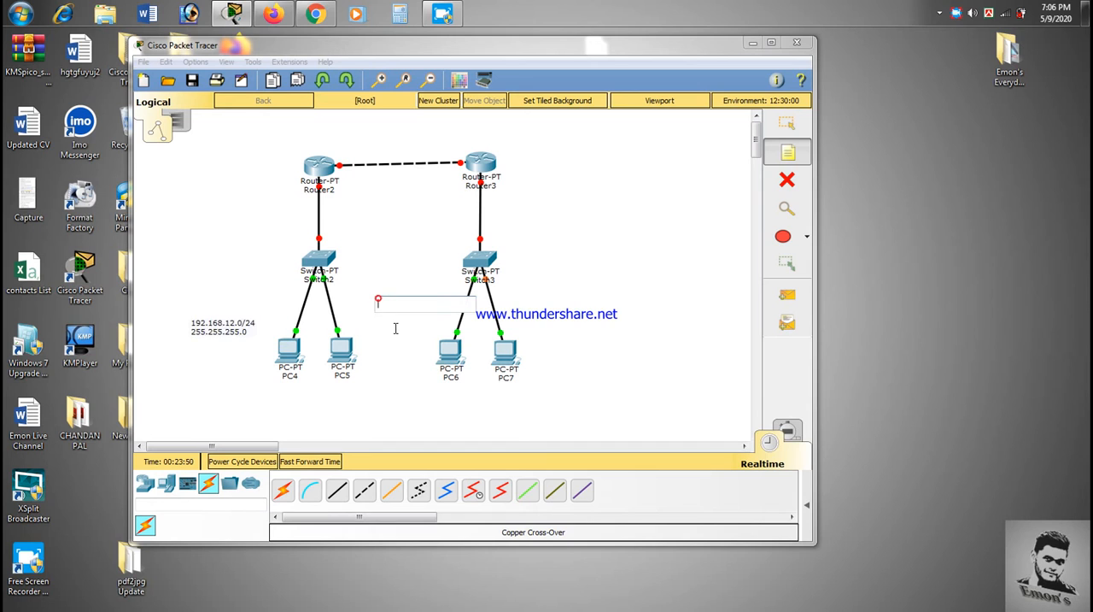
key("ctrl+v")
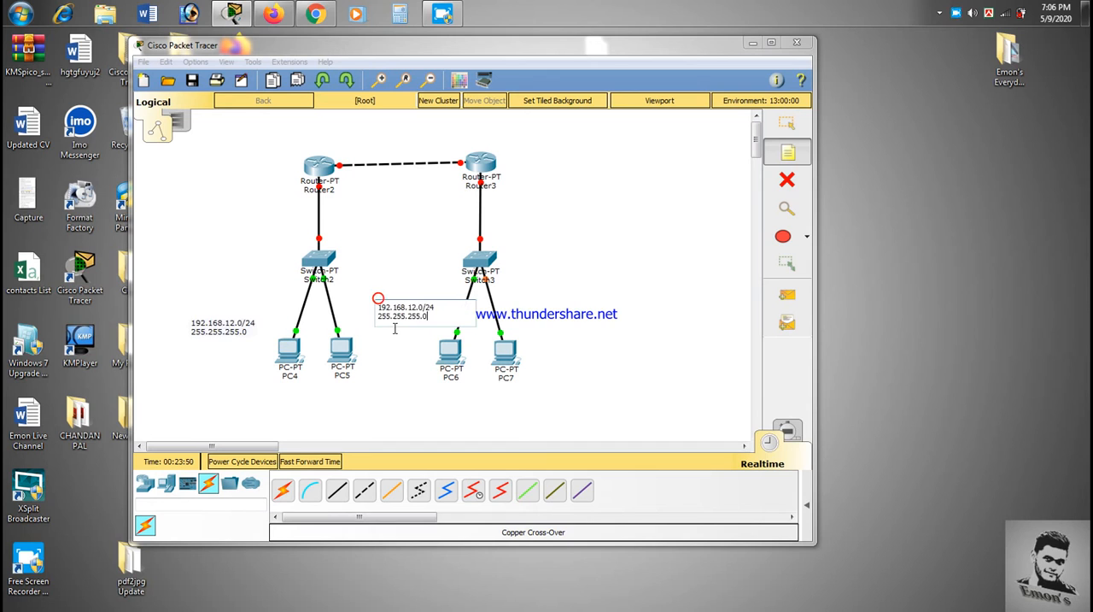
left_click(419, 306)
key("BackSpace")
Step: Add a note above the router link reading 11.11.11.0/30 with 255.255.255.252 on the second line
left_click(358, 126)
type("11.11.11.0")
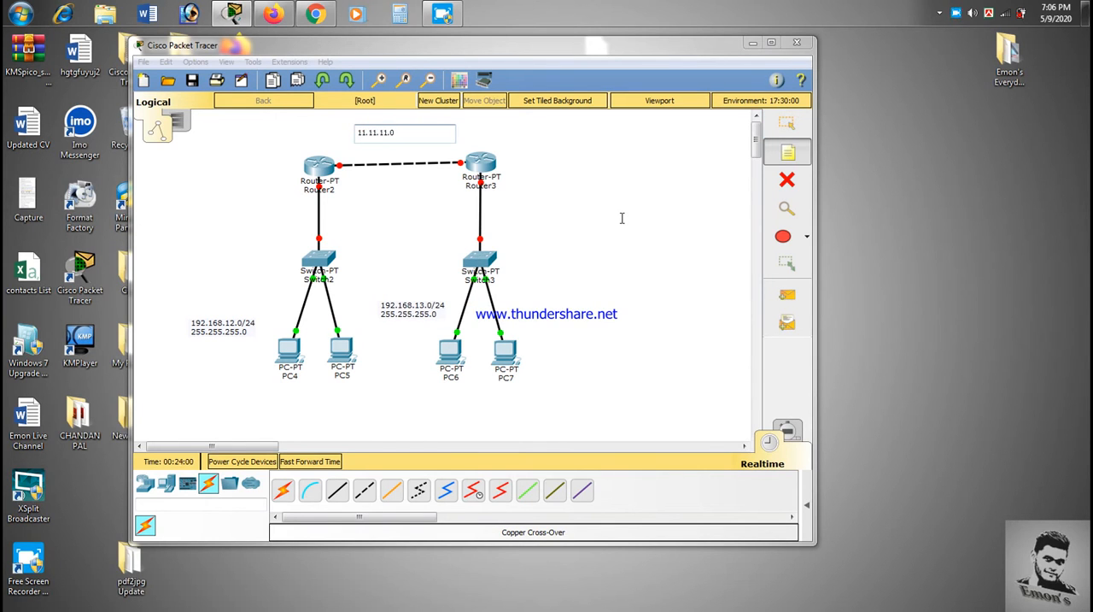
type("/30")
key("Return")
type("255.255.255.252")
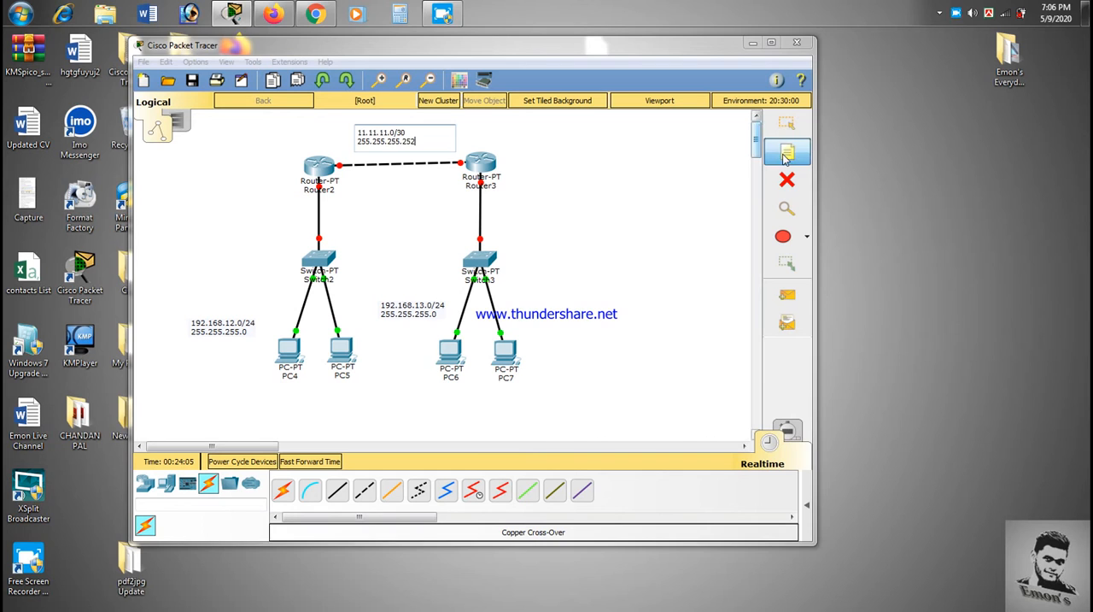
Step: Configure PC4 with static IP 192.168.12.2, subnet mask 255.255.255.0 and default gateway 192.168.12.1, and close its window
left_click(288, 350)
left_click(371, 137)
left_click(361, 194)
type("192.168.12.2")
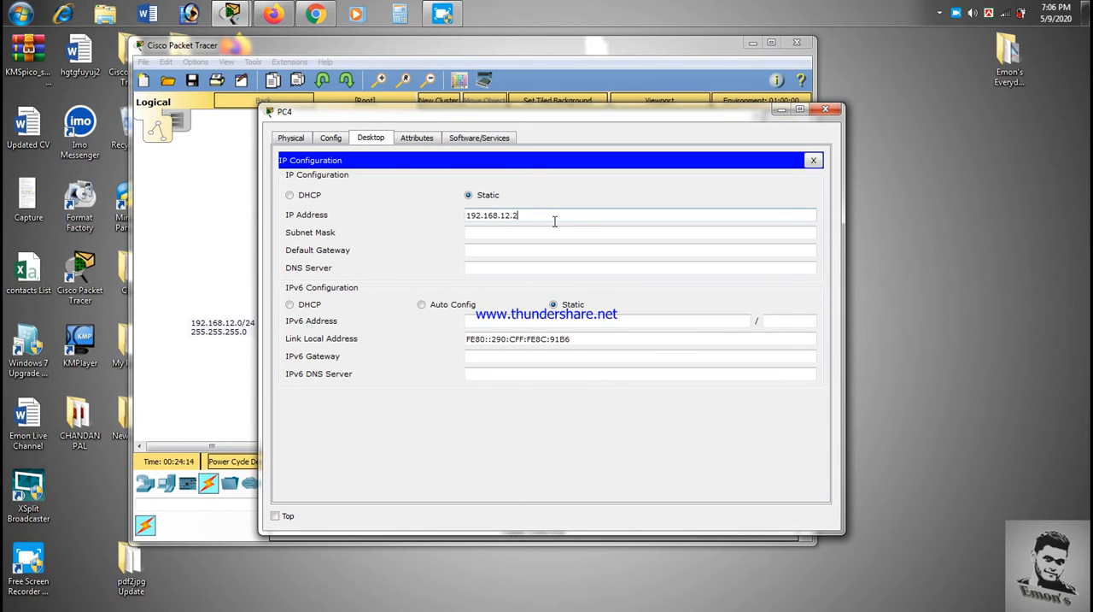
key("ctrl+a")
key("ctrl+c")
left_click(524, 233)
left_click(527, 249)
key("ctrl+v")
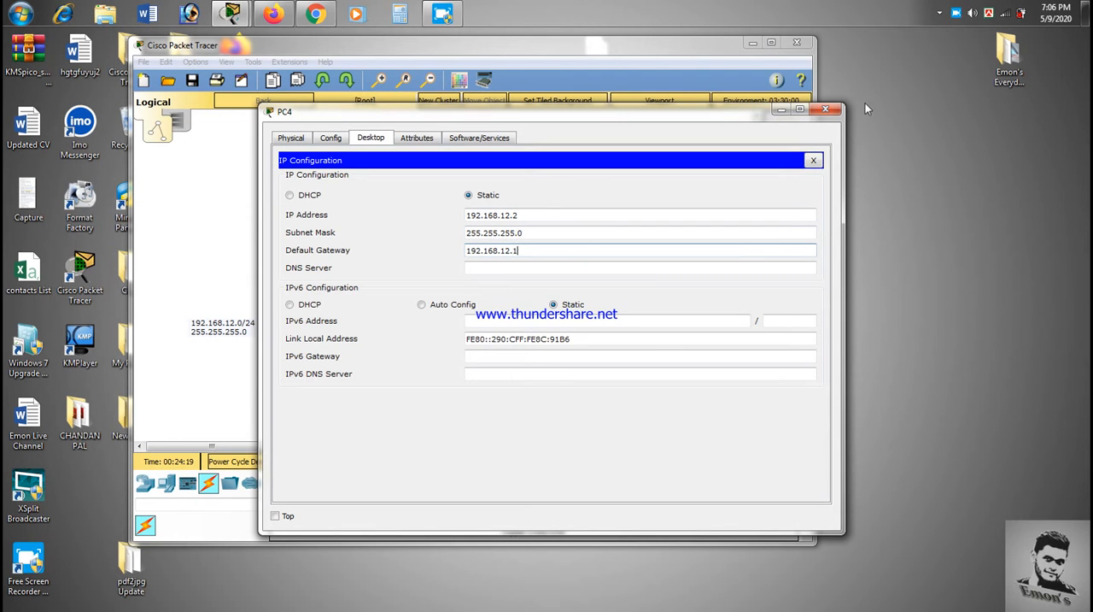
left_click(825, 108)
Step: Configure PC5 with static IP 192.168.12.3, subnet mask 255.255.255.0 and default gateway 192.168.12.1, and close its window
left_click(350, 359)
left_click(378, 135)
left_click(333, 199)
left_click(514, 214)
key("ctrl+v")
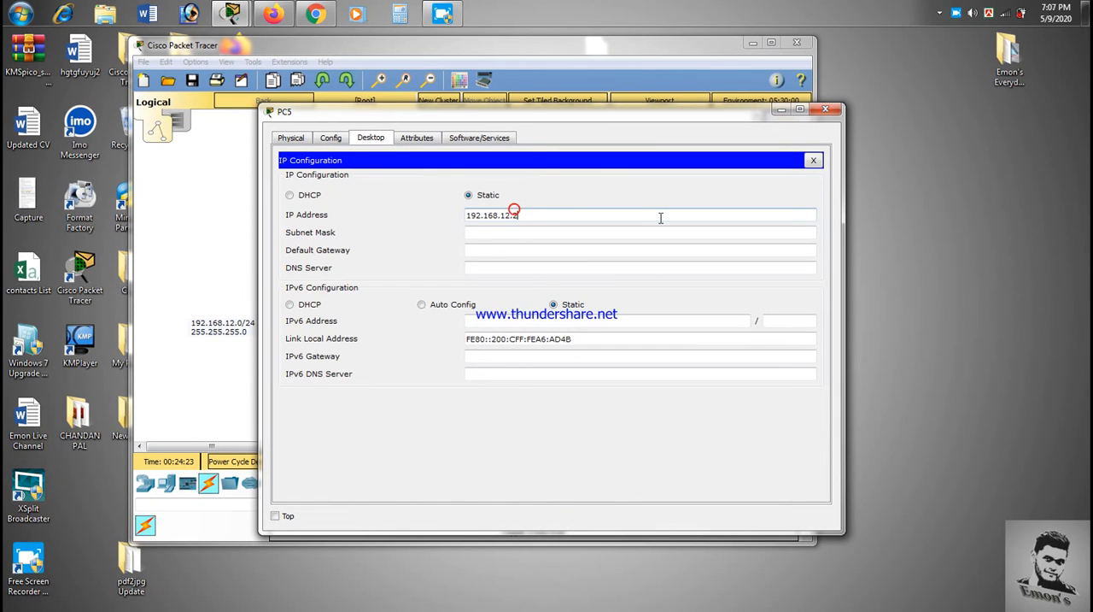
left_click(556, 229)
key("Tab")
left_click(533, 249)
key("ctrl+v")
key("BackSpace")
type("1")
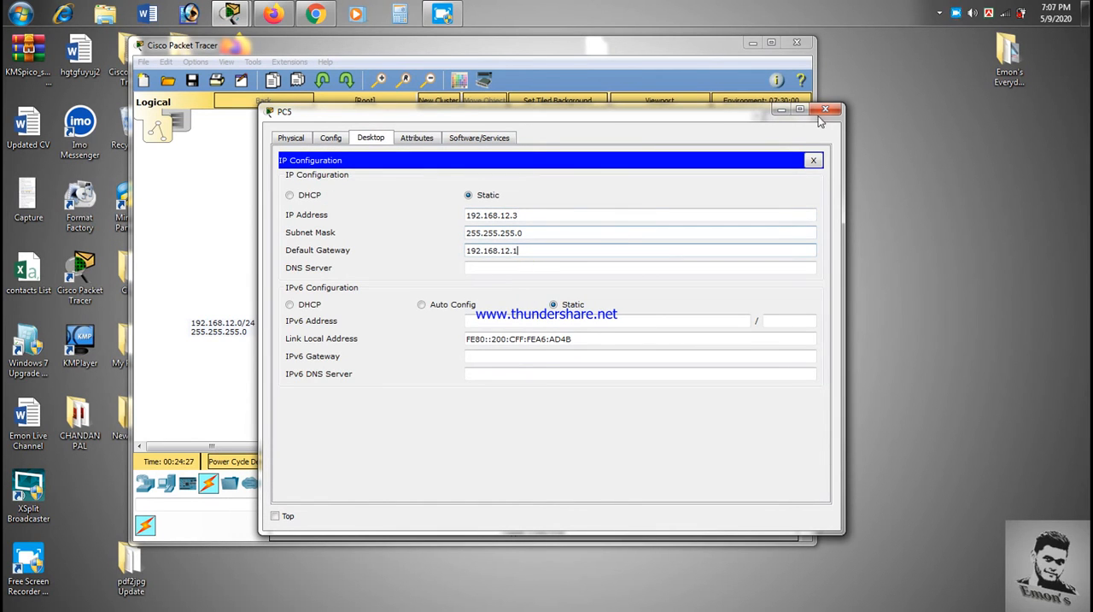
left_click(826, 108)
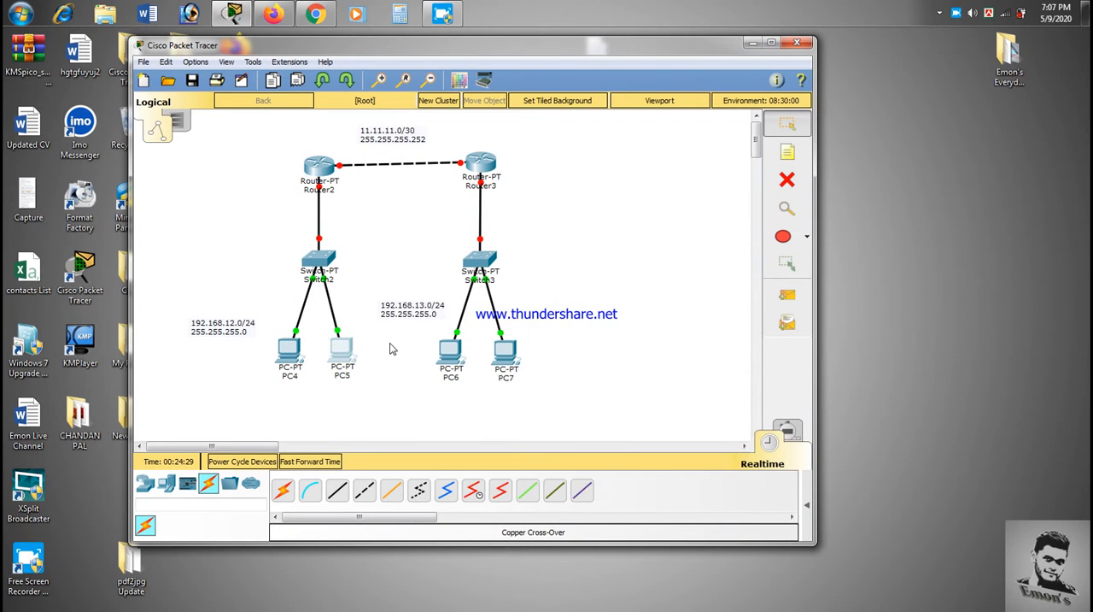
Step: Configure PC6 with static IP 192.168.13.2, subnet mask 255.255.255.0 and default gateway 192.168.13.1, and close its window
left_click(448, 345)
left_click(371, 137)
left_click(340, 193)
left_click(489, 214)
key("ctrl+v")
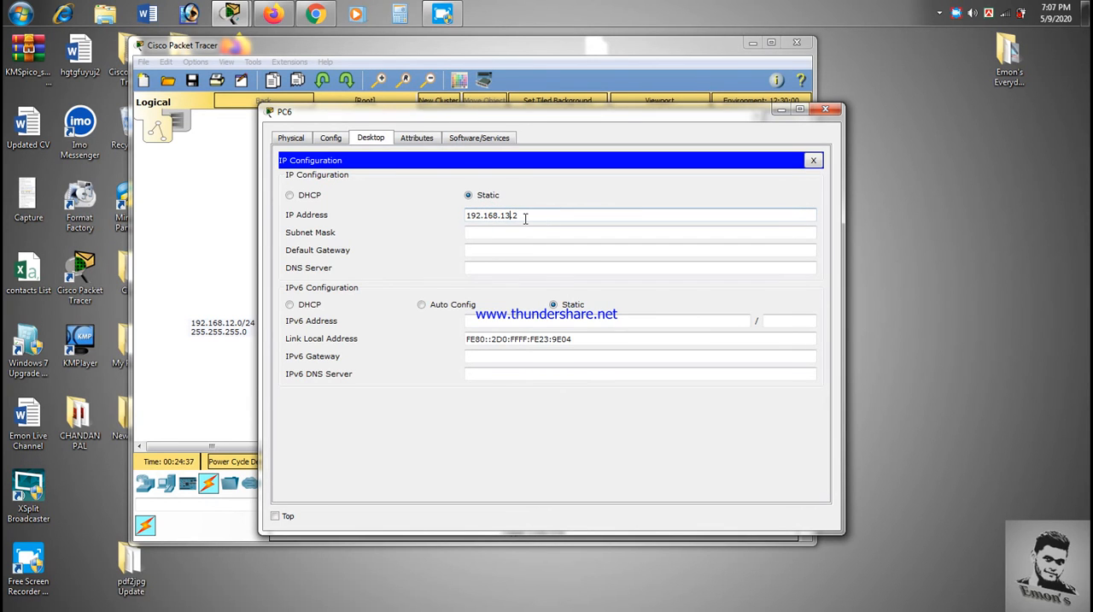
double_click(525, 217)
key("ctrl+c")
left_click(514, 232)
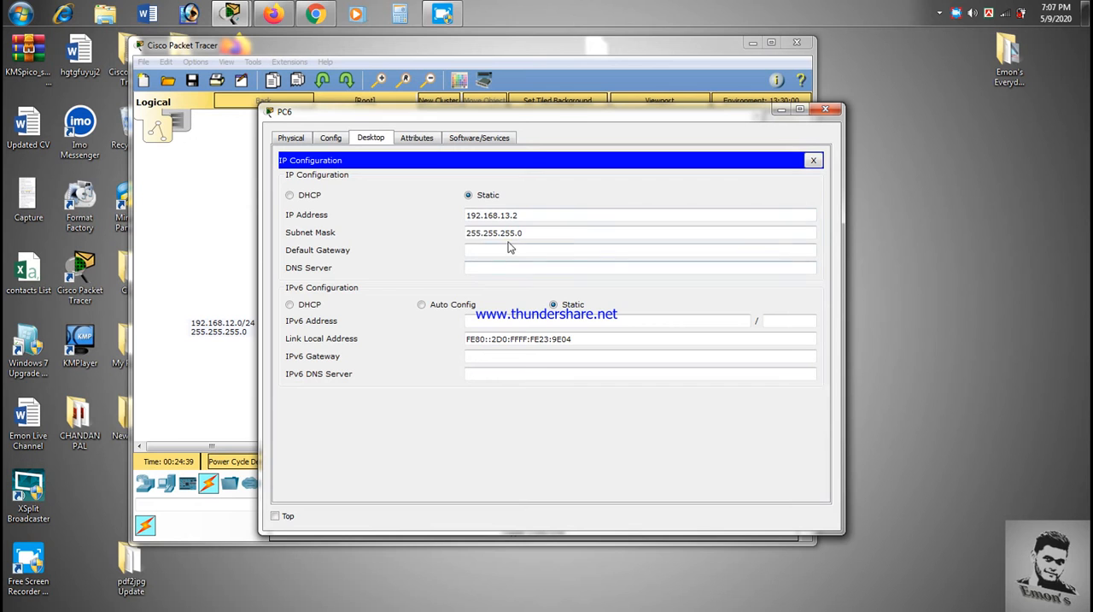
key("ctrl+v")
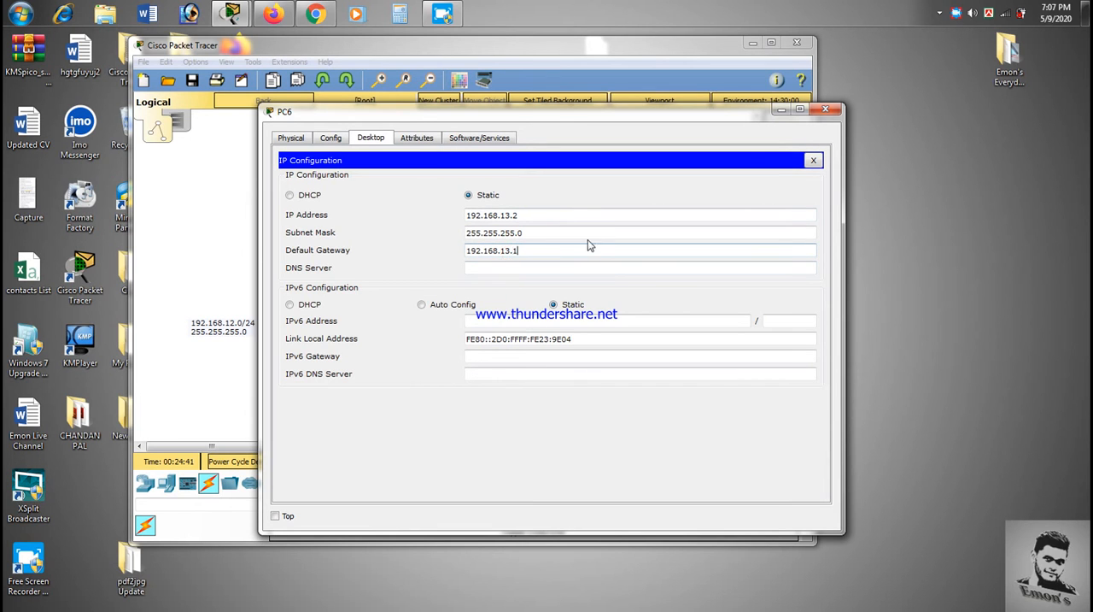
left_click(825, 110)
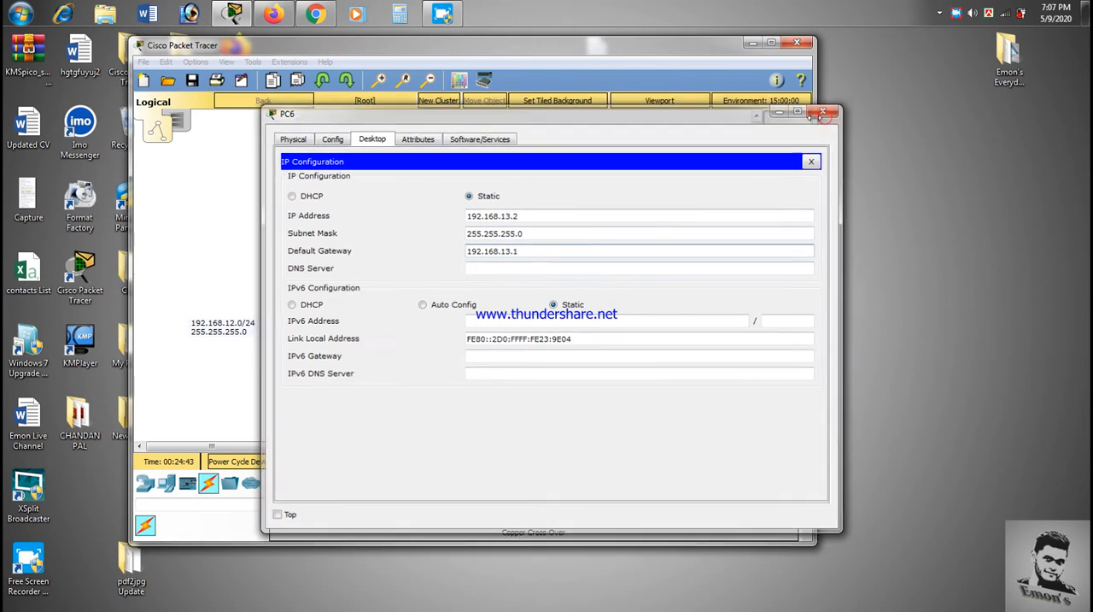
Step: Configure PC7 with static IP 192.168.13.3, subnet mask 255.255.255.0 and default gateway 192.168.13.1, and close its window
left_click(518, 352)
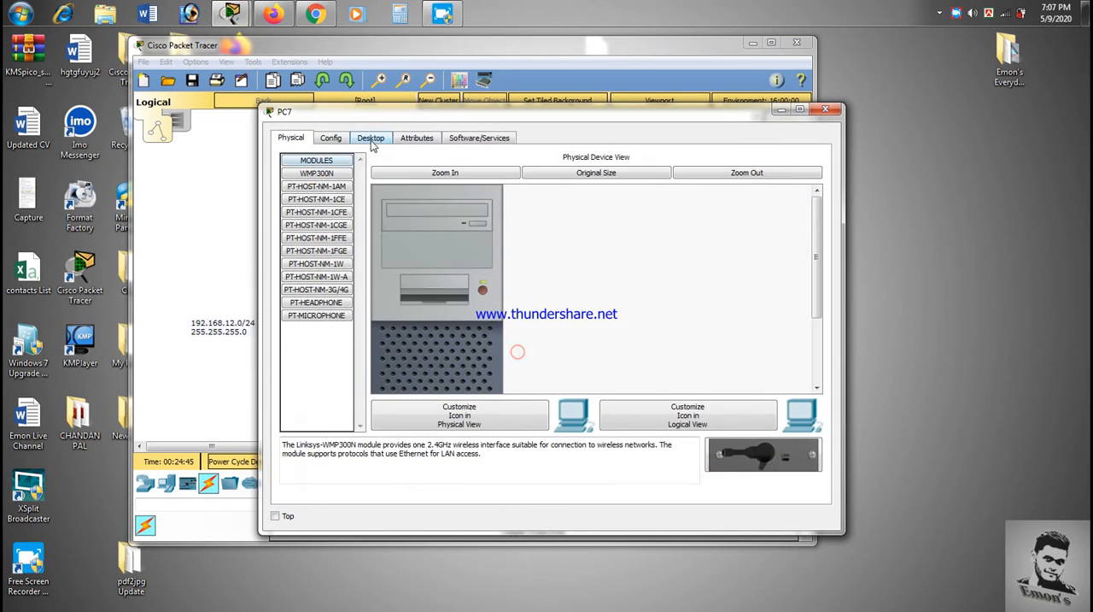
left_click(371, 141)
left_click(337, 185)
left_click(549, 203)
left_click(530, 219)
key("ctrl+v")
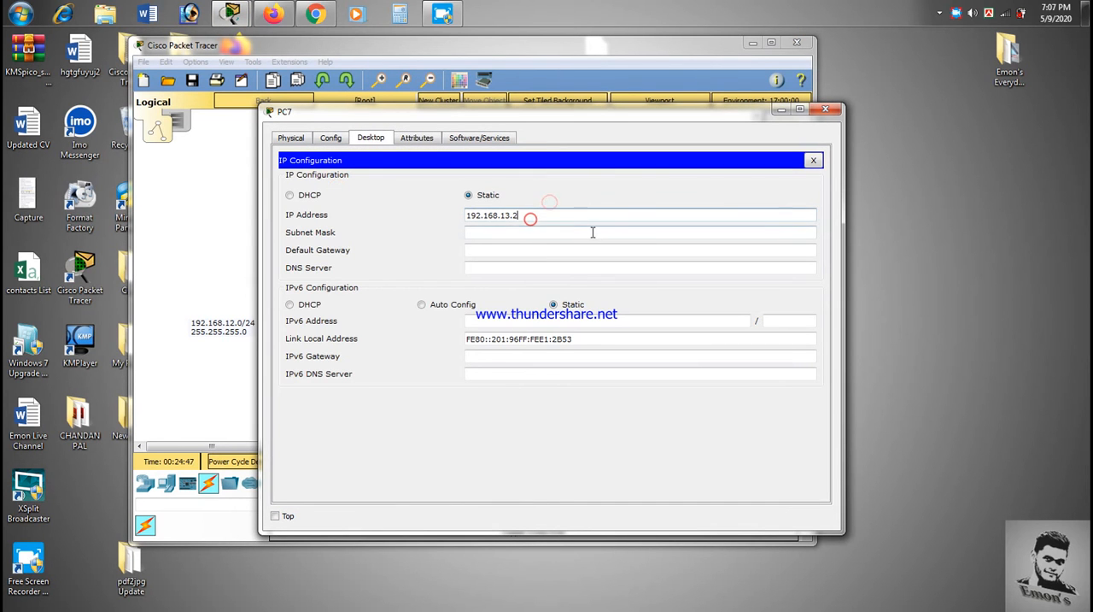
type("3")
left_click(555, 248)
left_click(535, 250)
key("ctrl+v")
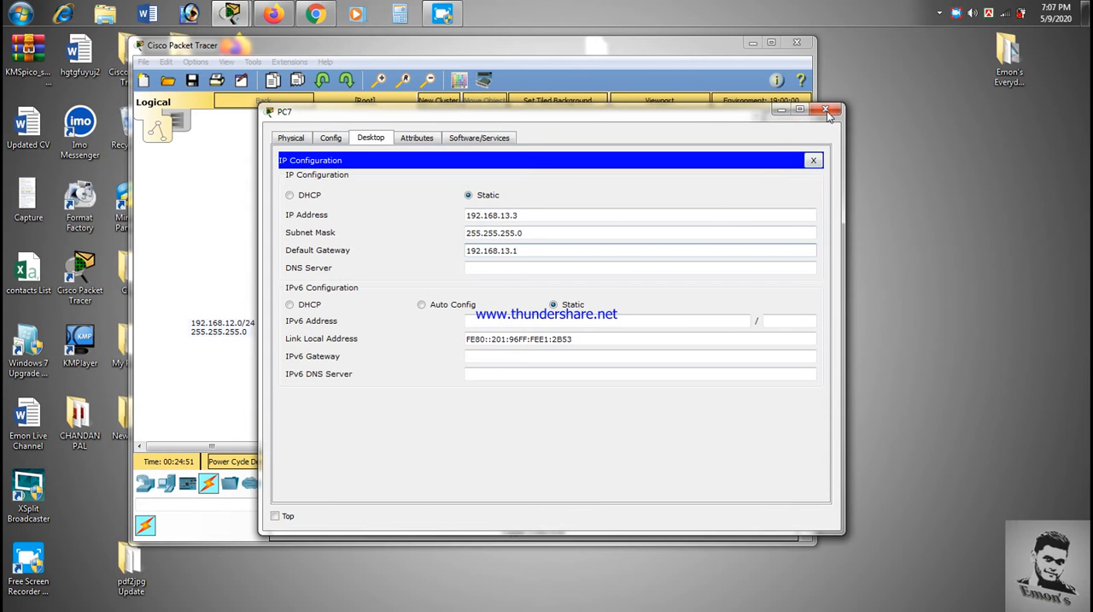
left_click(827, 111)
Step: Open Router2's command line and answer no to the initial configuration dialog
left_click(319, 167)
left_click(469, 142)
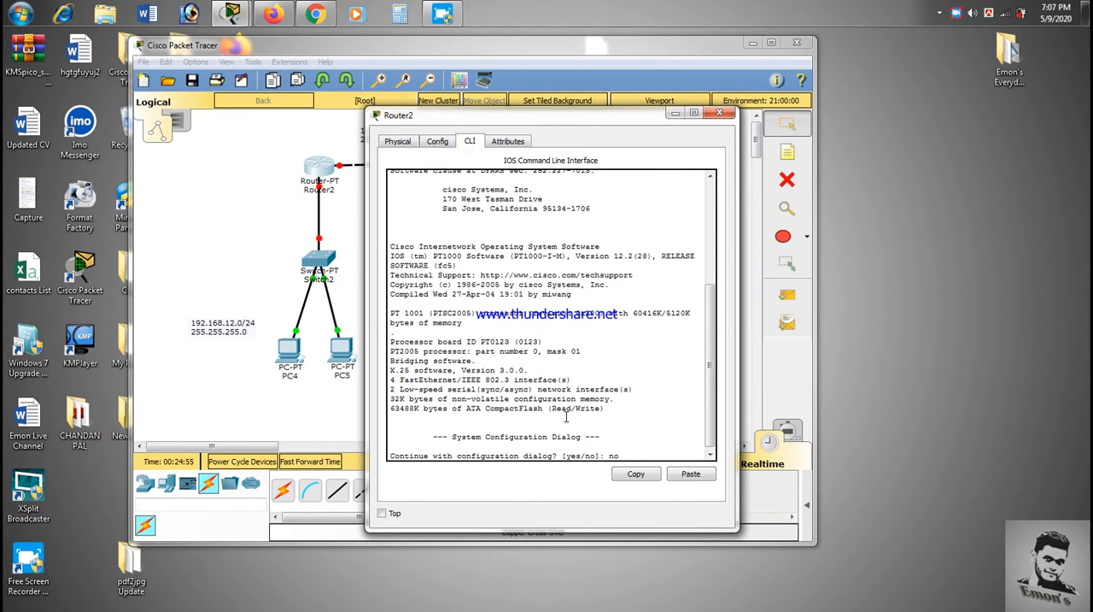
type("no")
key("Return")
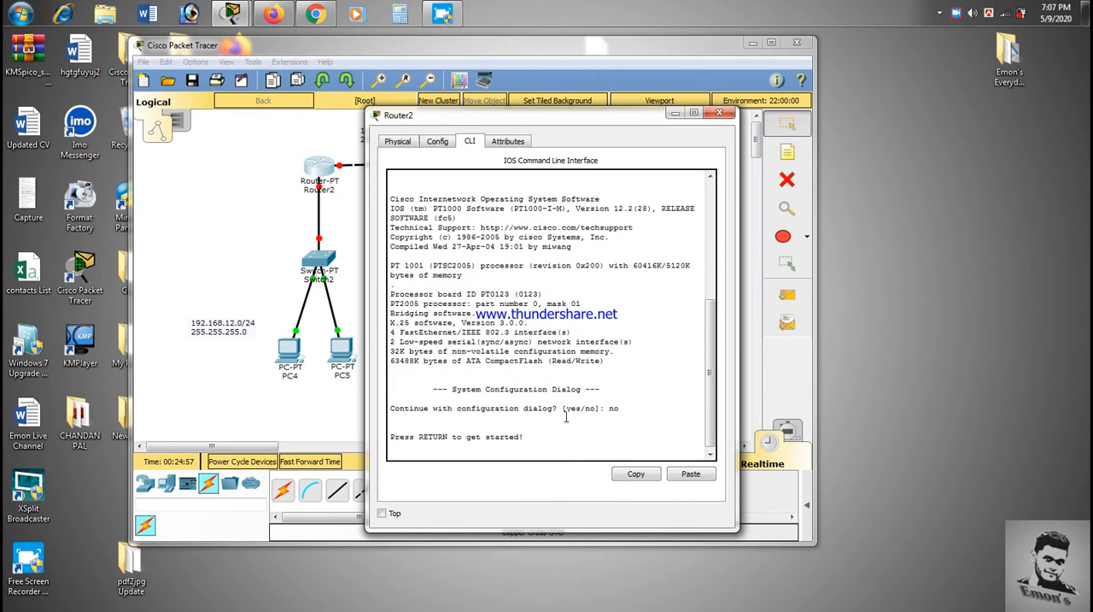
Step: Turn on Router2's FastEthernet0/0 port and give it IP address 192.168.12.1 with subnet mask 255.255.255.0
left_click(437, 142)
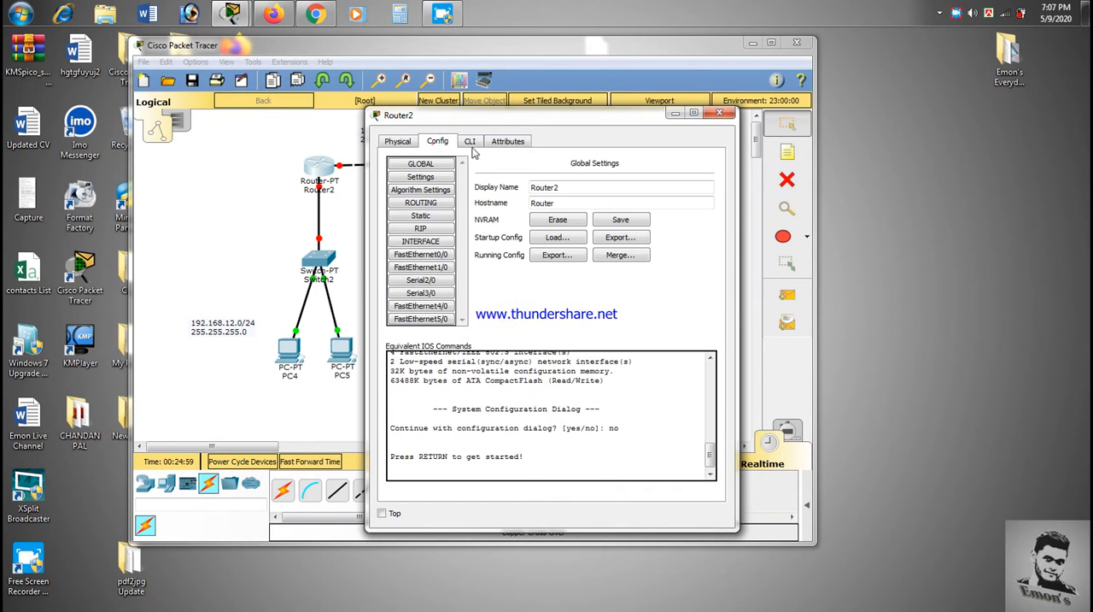
left_click_drag(408, 115, 502, 115)
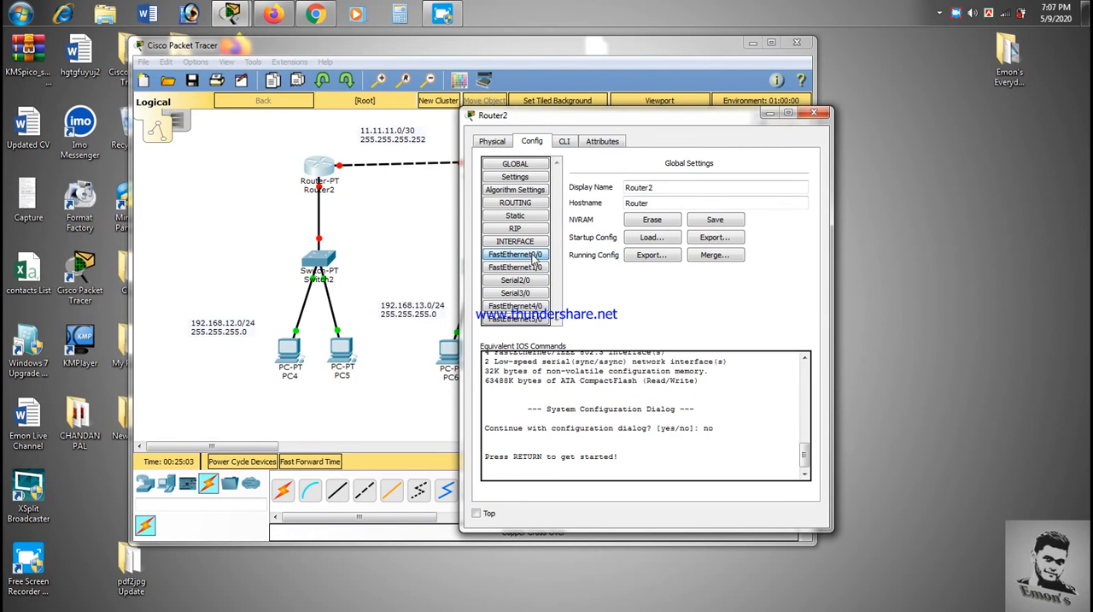
left_click(534, 256)
left_click_drag(589, 119, 491, 122)
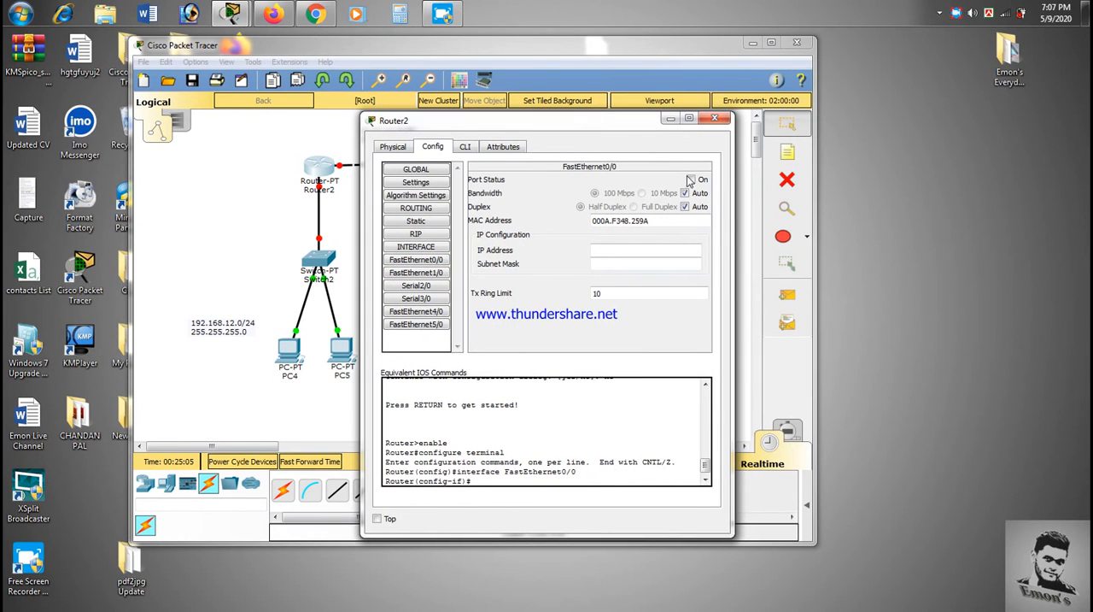
left_click(691, 179)
left_click(620, 250)
type("192.168.12.1")
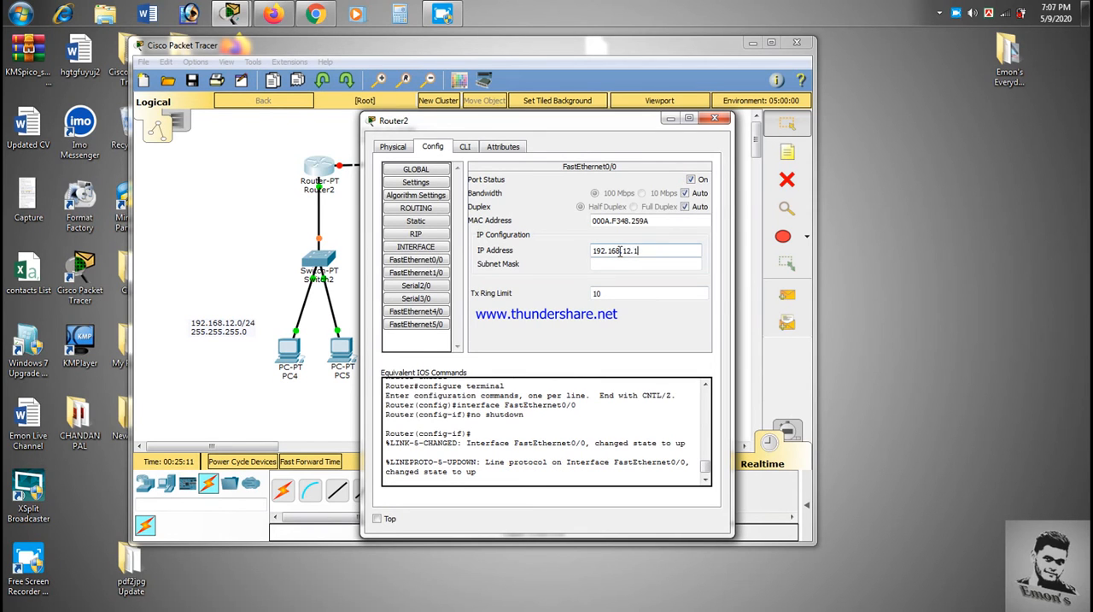
left_click(615, 260)
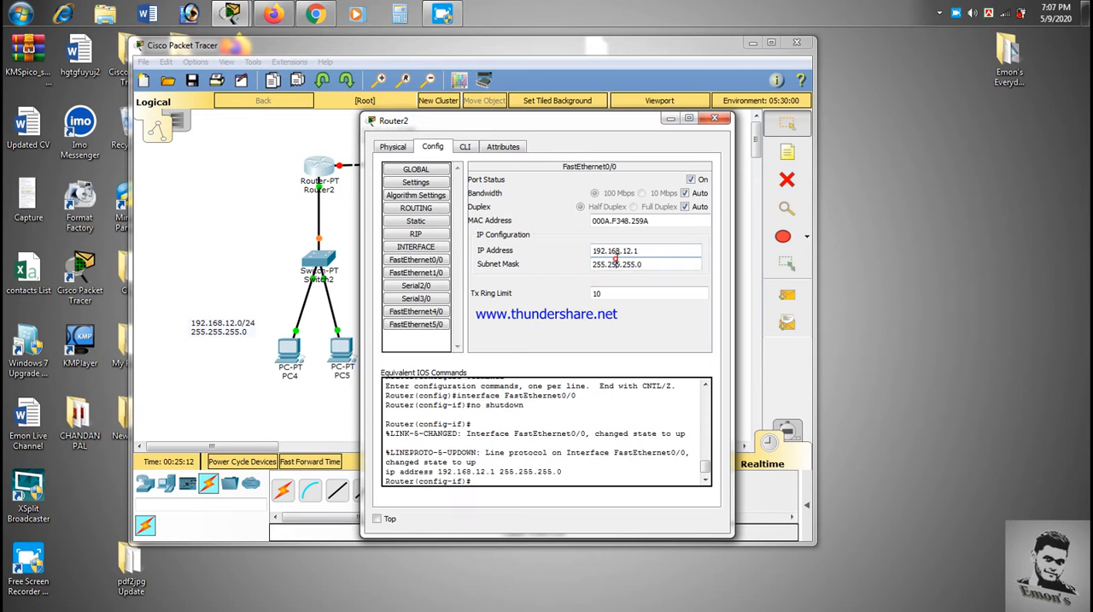
Step: Turn on Router2's FastEthernet1/0 port, give it IP 11.11.11.1 with subnet mask 255.255.255.252, and close the router window
left_click(416, 272)
left_click(690, 178)
left_click(619, 248)
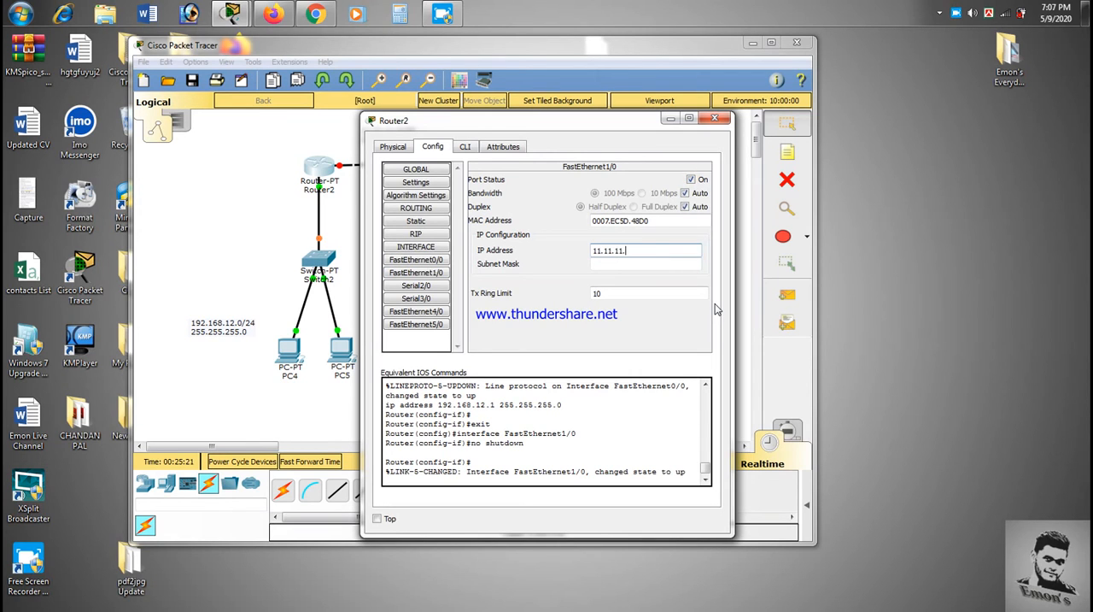
left_click(649, 266)
triple_click(649, 267)
type("255.2")
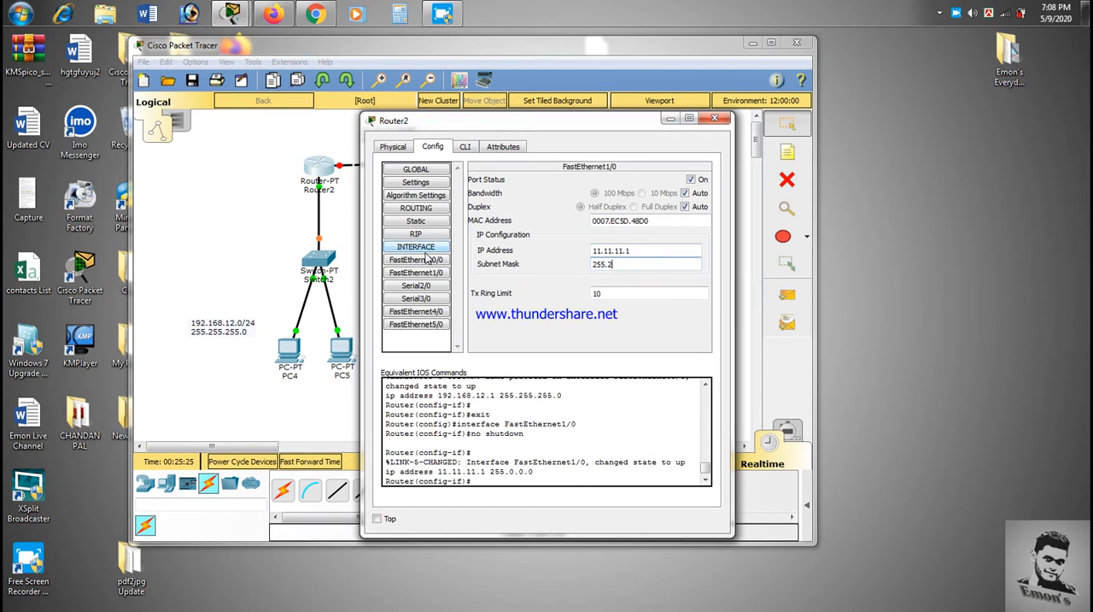
type("55.255.252")
key("Return")
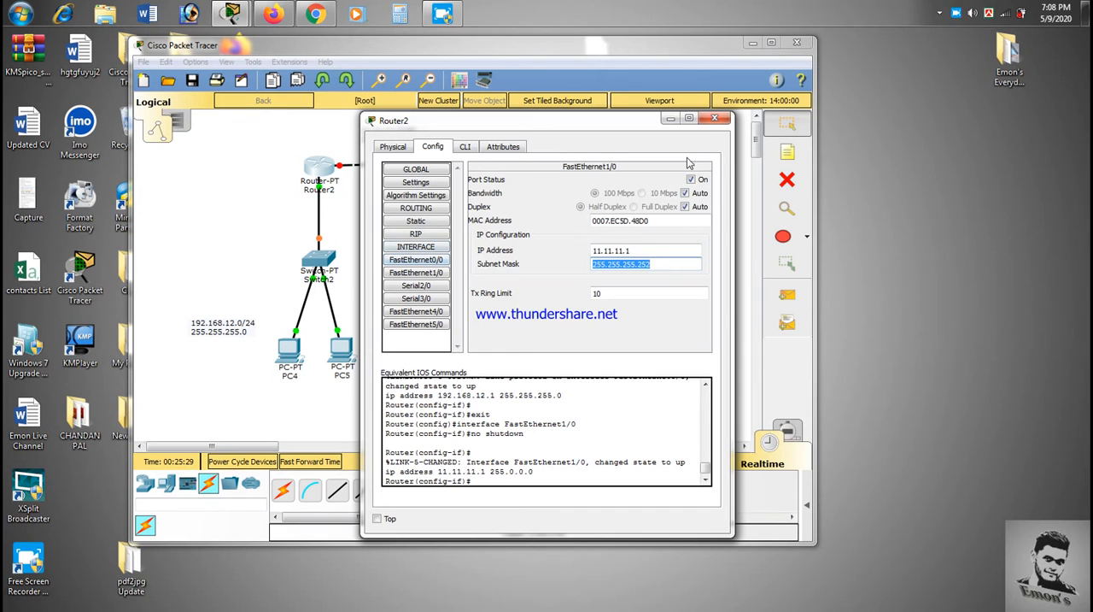
left_click(708, 126)
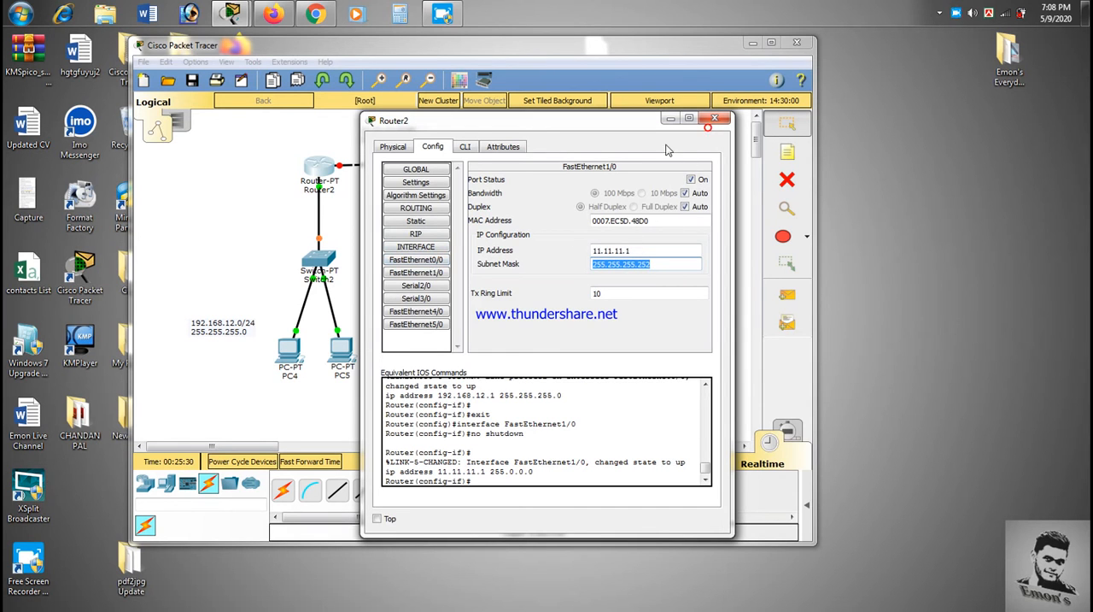
left_click(720, 124)
Step: Turn on Router3's FastEthernet0/0 port and give it IP address 192.168.13.1 with subnet mask 255.255.255.0
left_click(481, 168)
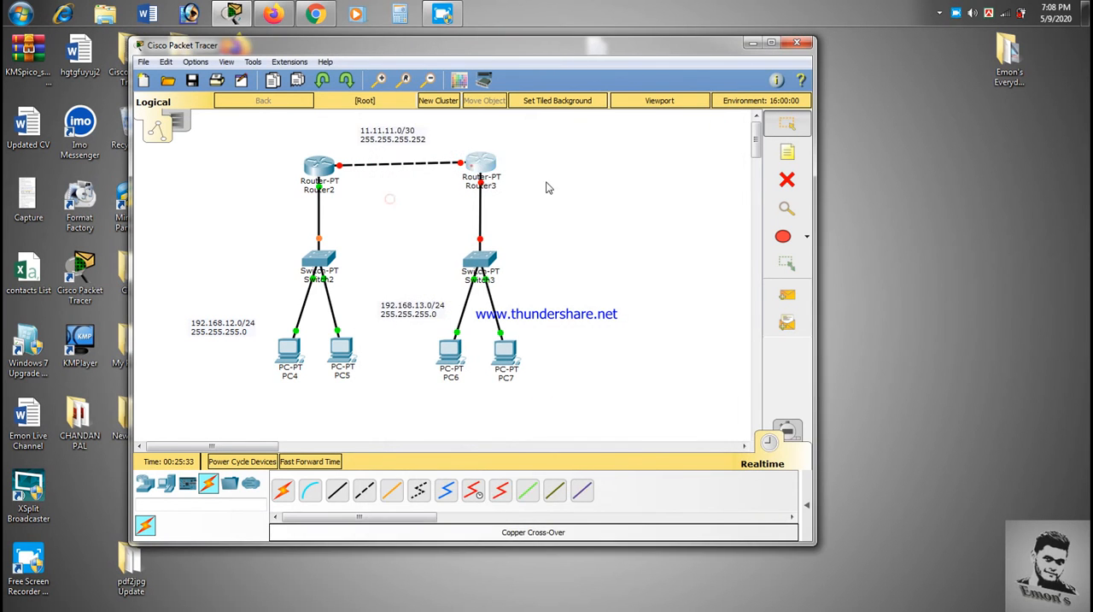
left_click(442, 142)
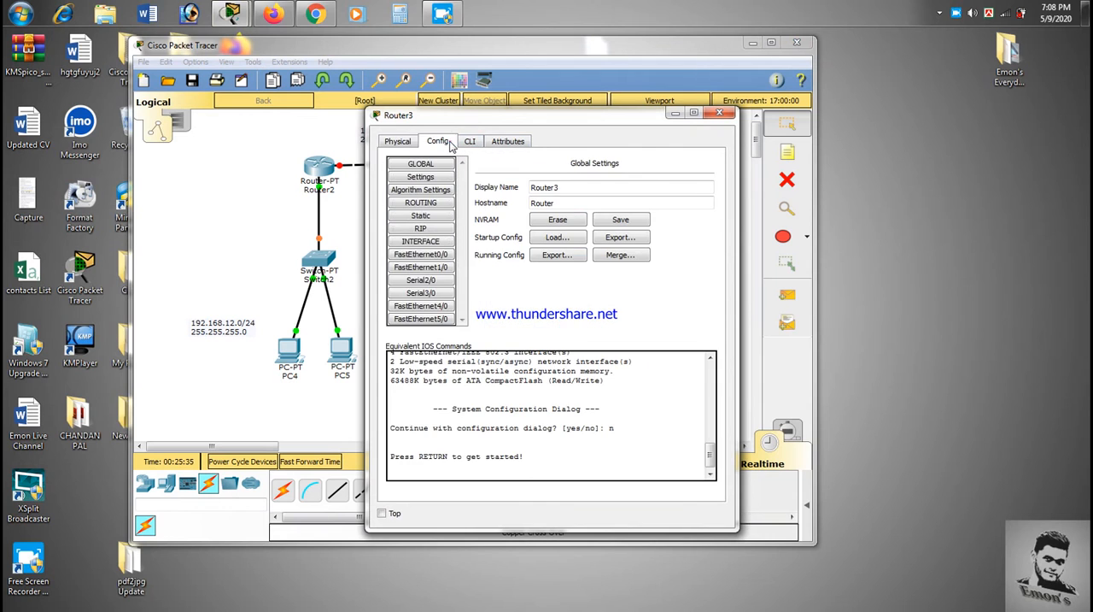
left_click(432, 255)
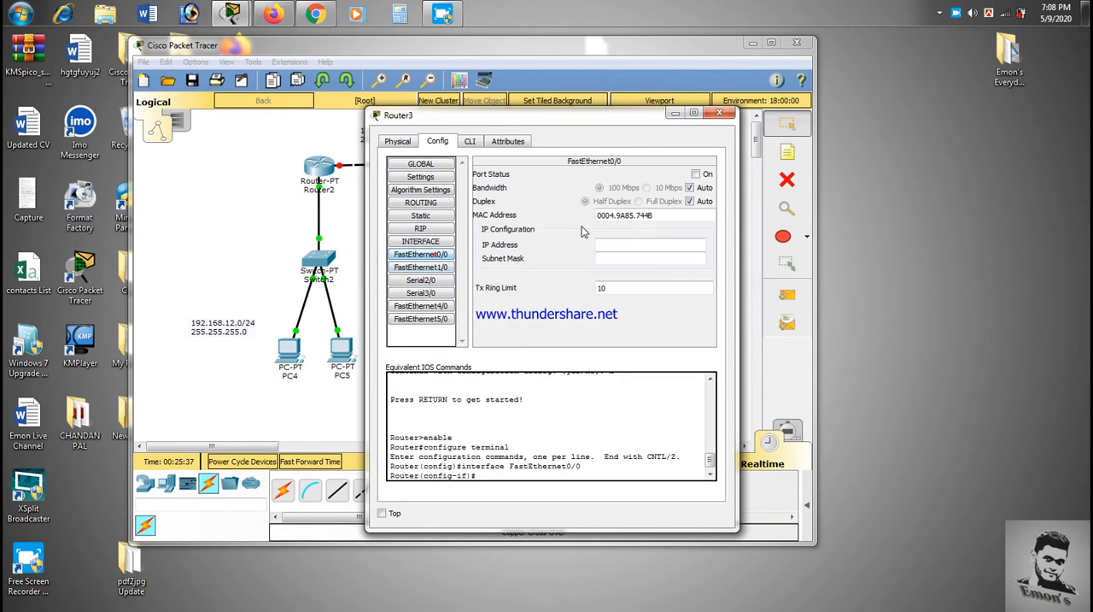
left_click(695, 174)
left_click(632, 242)
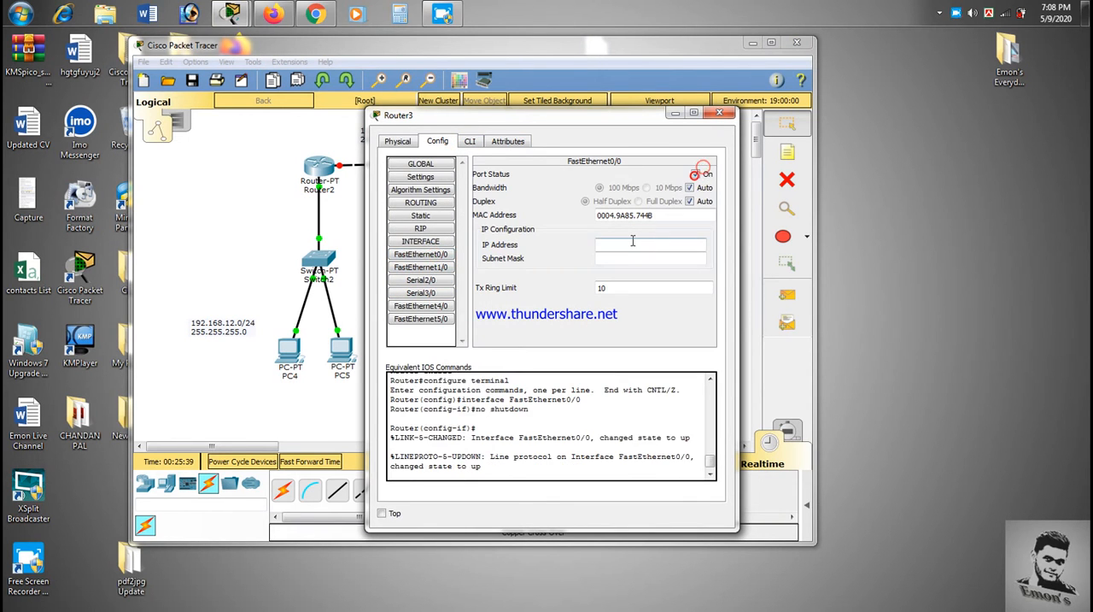
type("192.168.13.1")
left_click(648, 259)
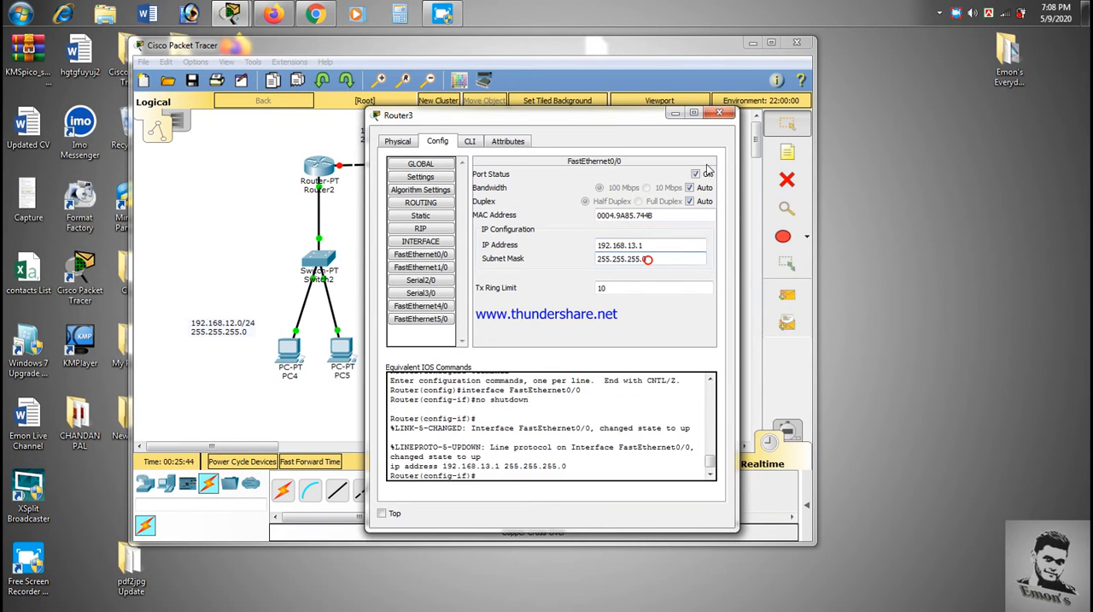
Step: Turn on Router3's FastEthernet1/0 port, give it IP 11.11.11.2 with subnet mask 255.255.255.252, and close the router window
left_click(430, 267)
left_click(696, 174)
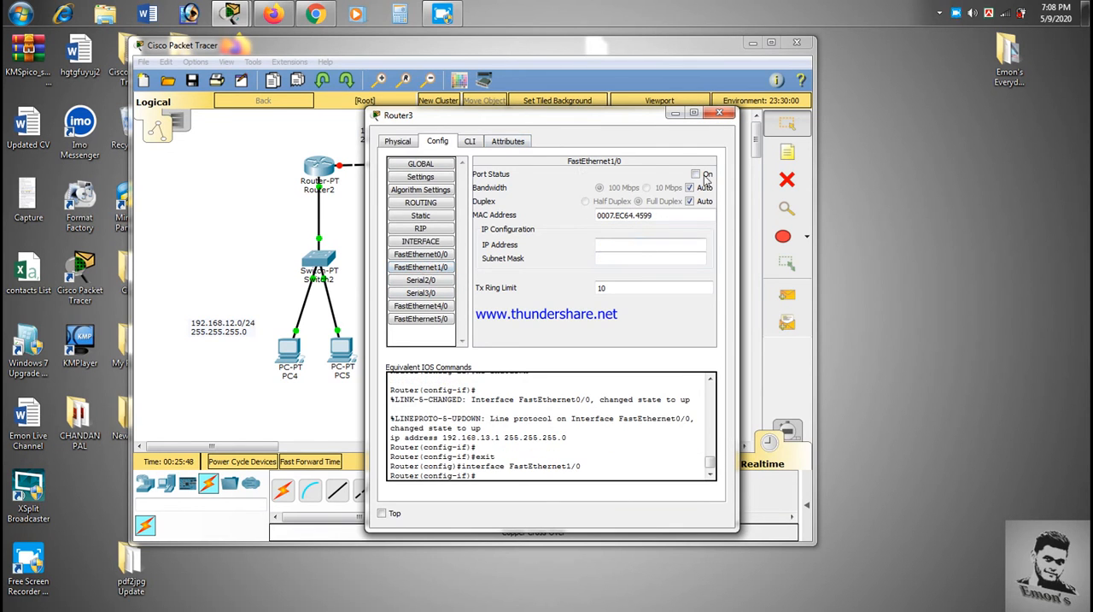
left_click(645, 244)
type("11.11.11.2")
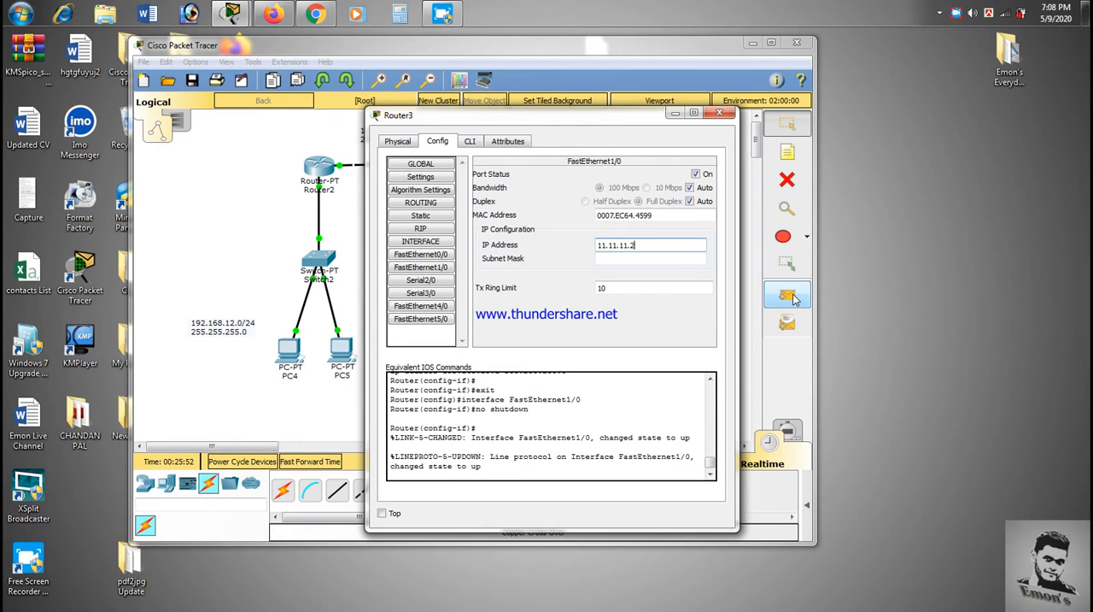
left_click(685, 259)
left_click(410, 229)
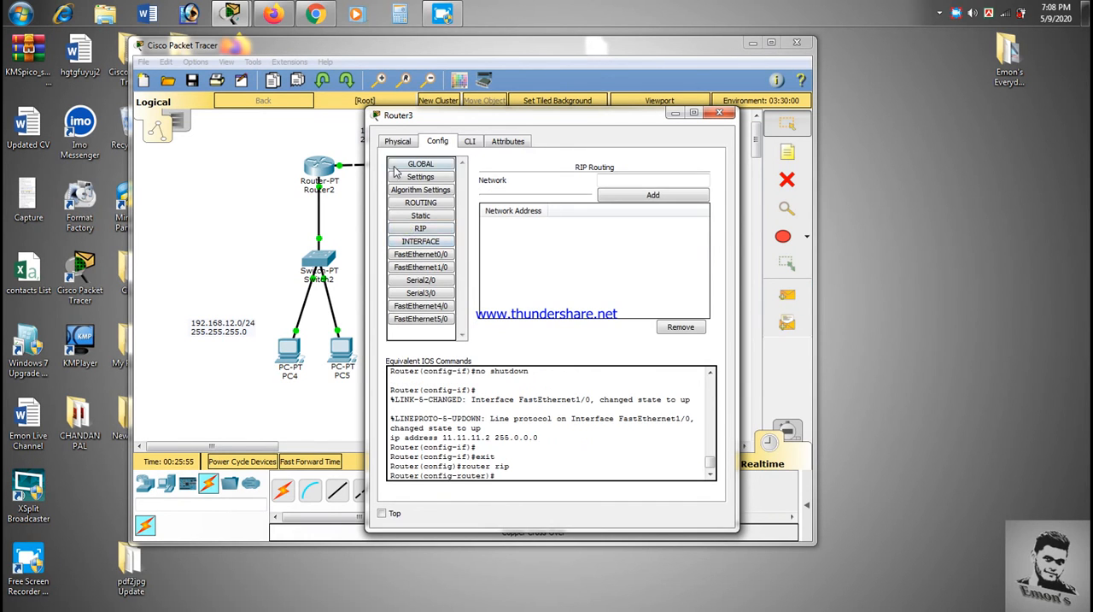
left_click(433, 268)
double_click(635, 258)
type("255.255.255.252")
key("Return")
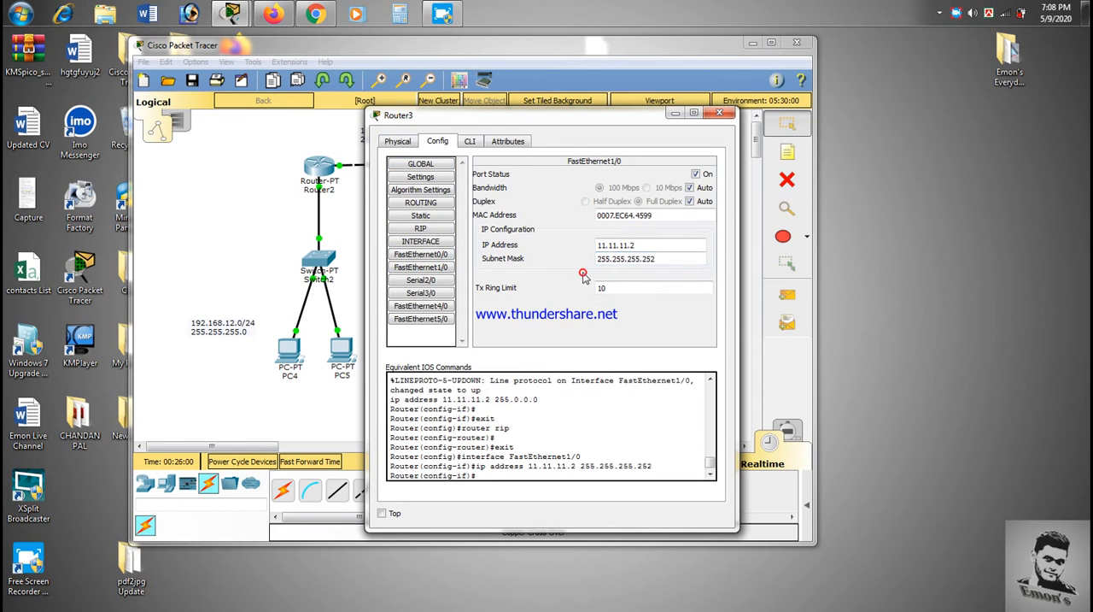
left_click(717, 115)
Step: Ping 192.168.13.2 from PC5's command prompt to test connectivity between the two subnets, and close the PC5 window
left_click(338, 350)
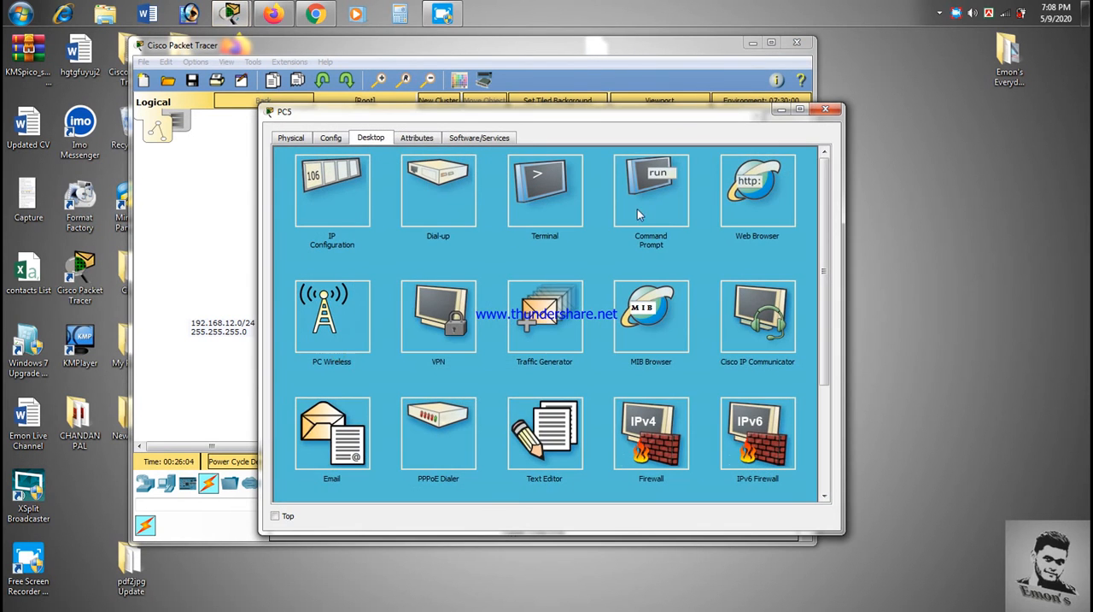
left_click(637, 208)
type("ping")
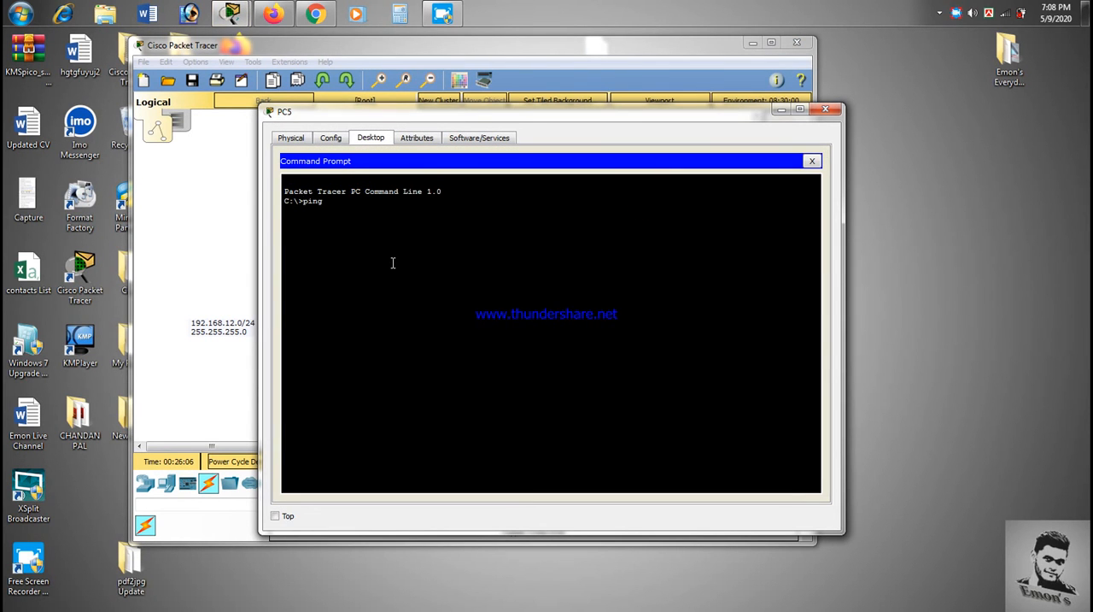
left_click_drag(471, 115, 426, 363)
type("ng ")
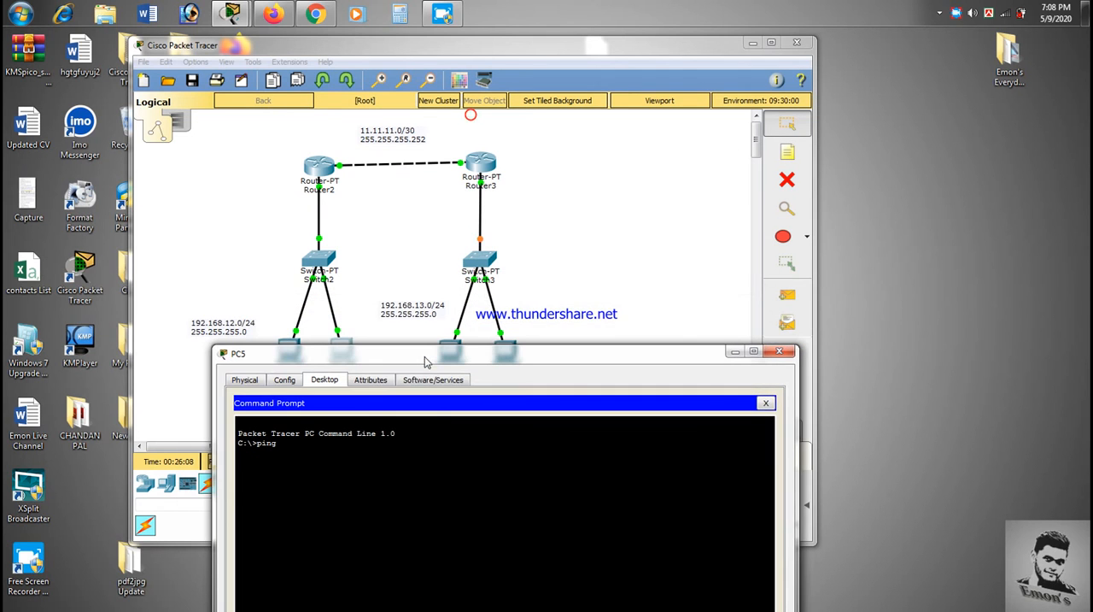
type("192.168.13.")
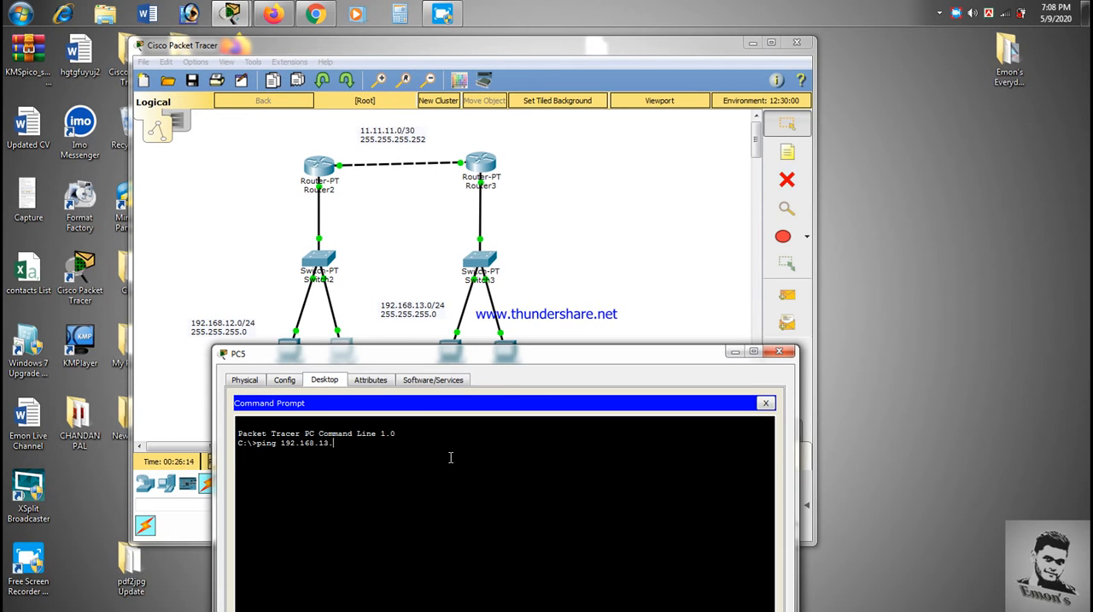
type("2")
key("Return")
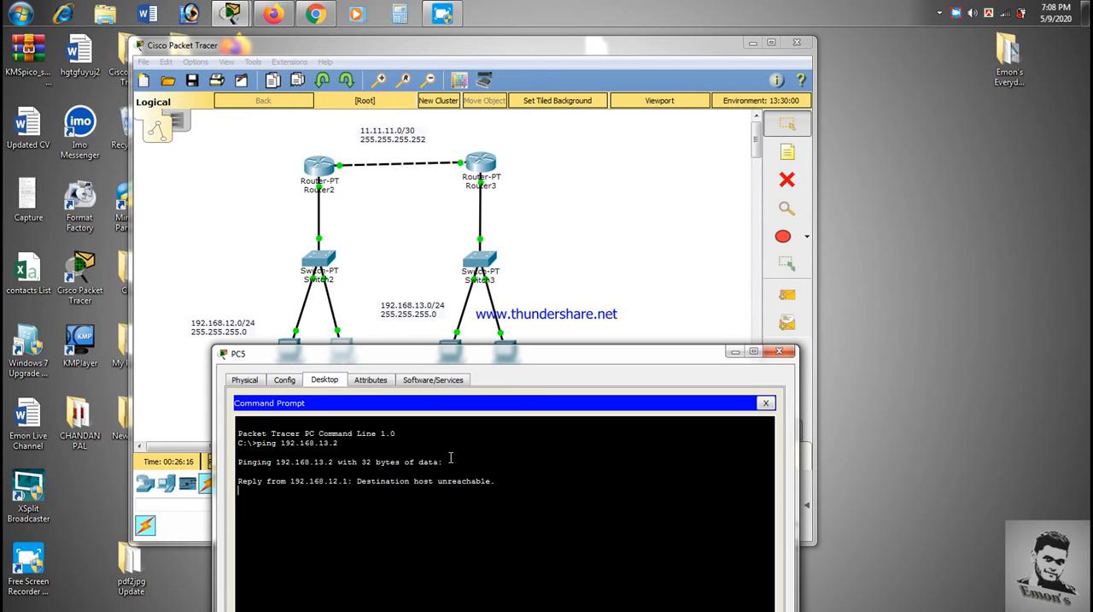
left_click(768, 357)
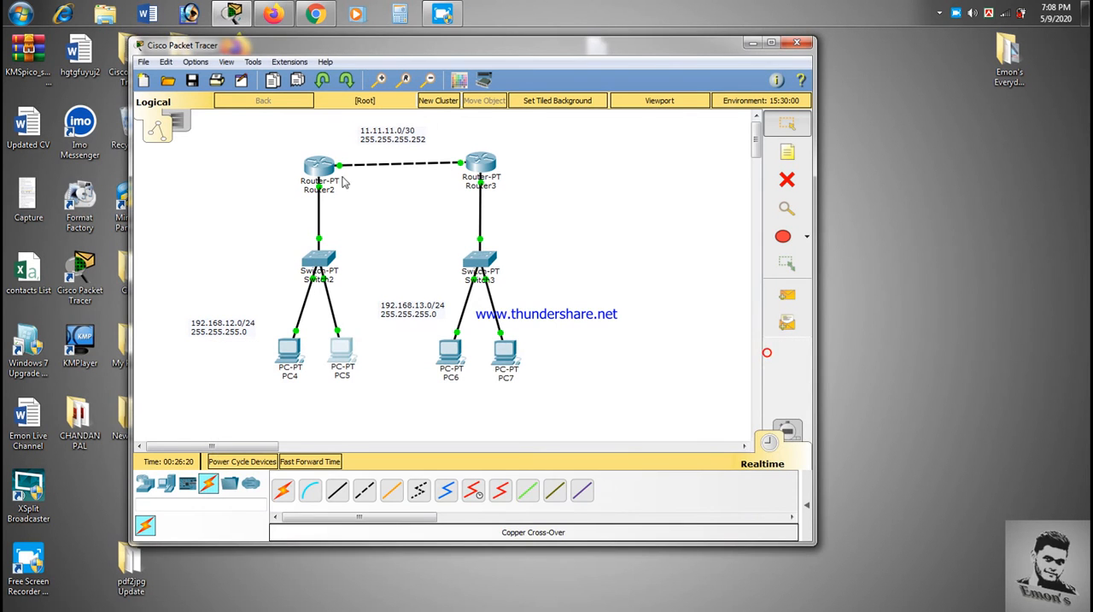
left_click(328, 161)
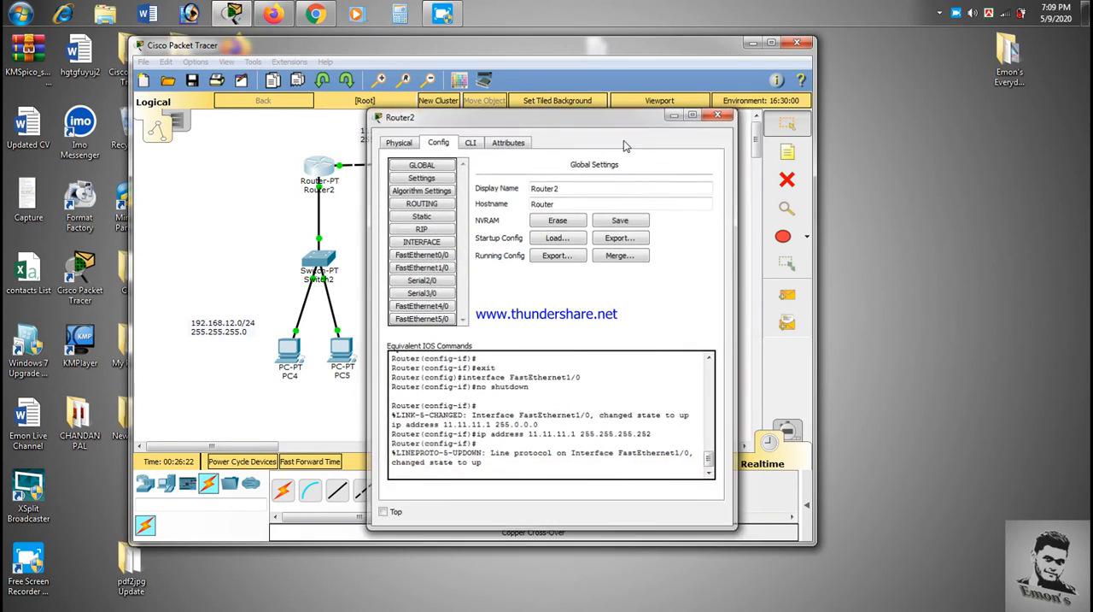
left_click(714, 118)
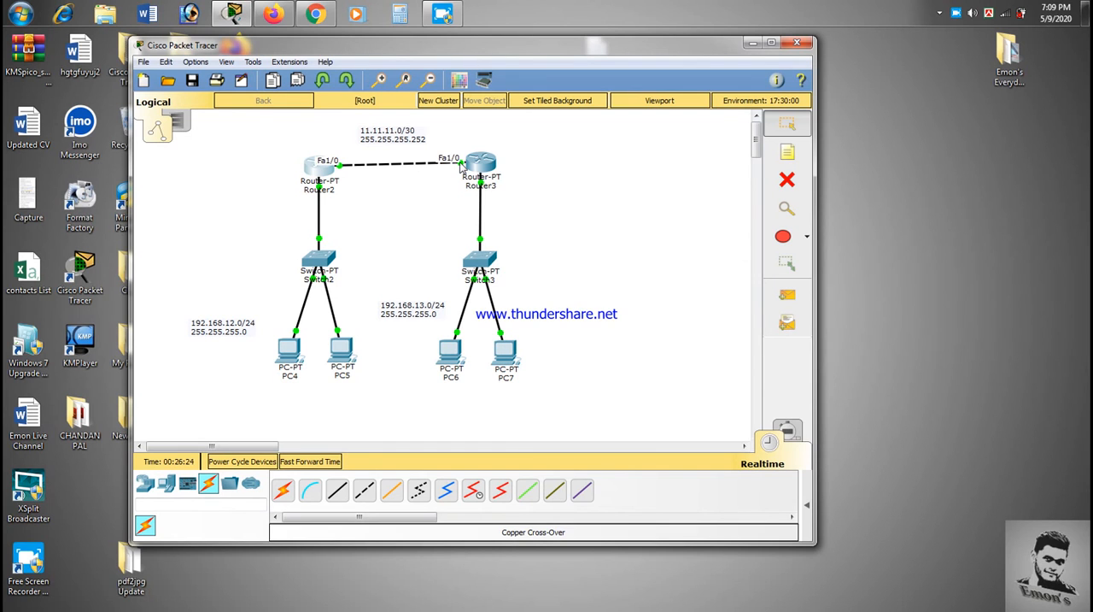
Step: Review the IP settings of Router2's FastEthernet0/0 and FastEthernet1/0 ports, and close the router window
left_click(318, 165)
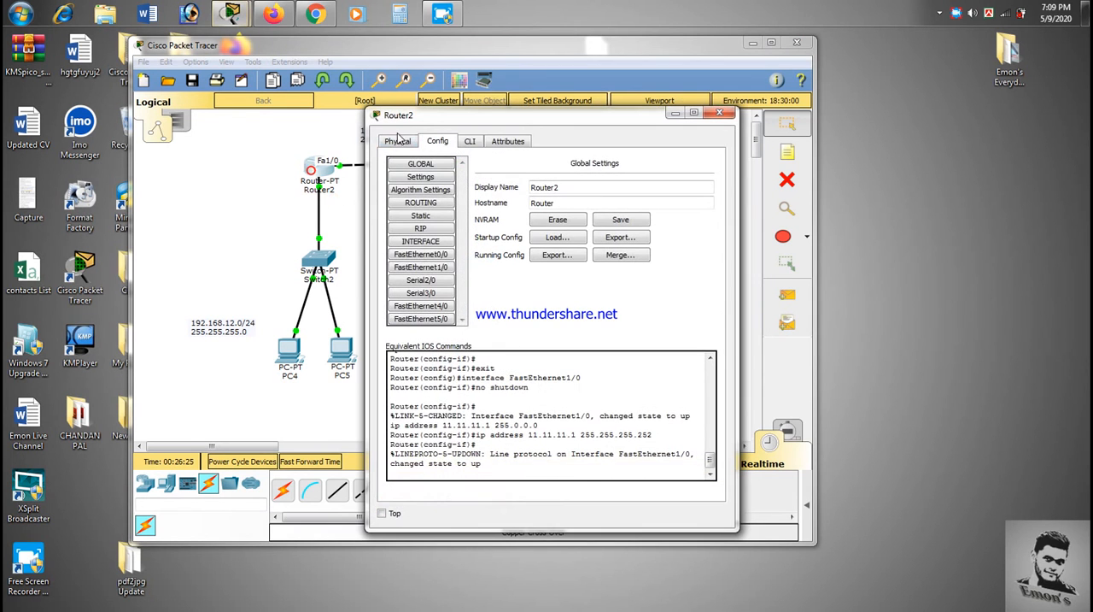
left_click(438, 256)
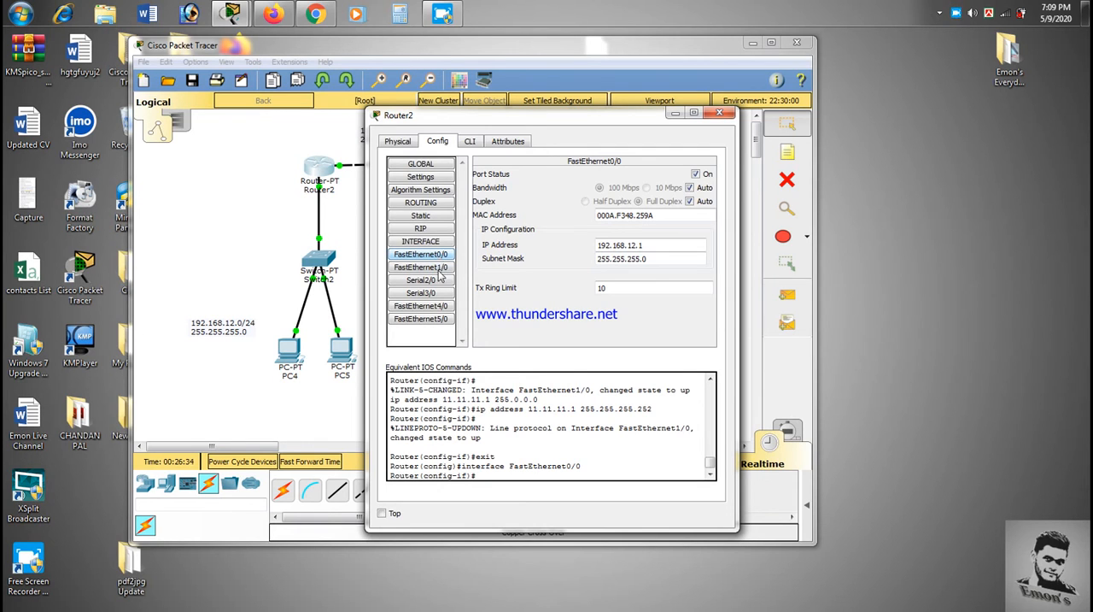
left_click(439, 273)
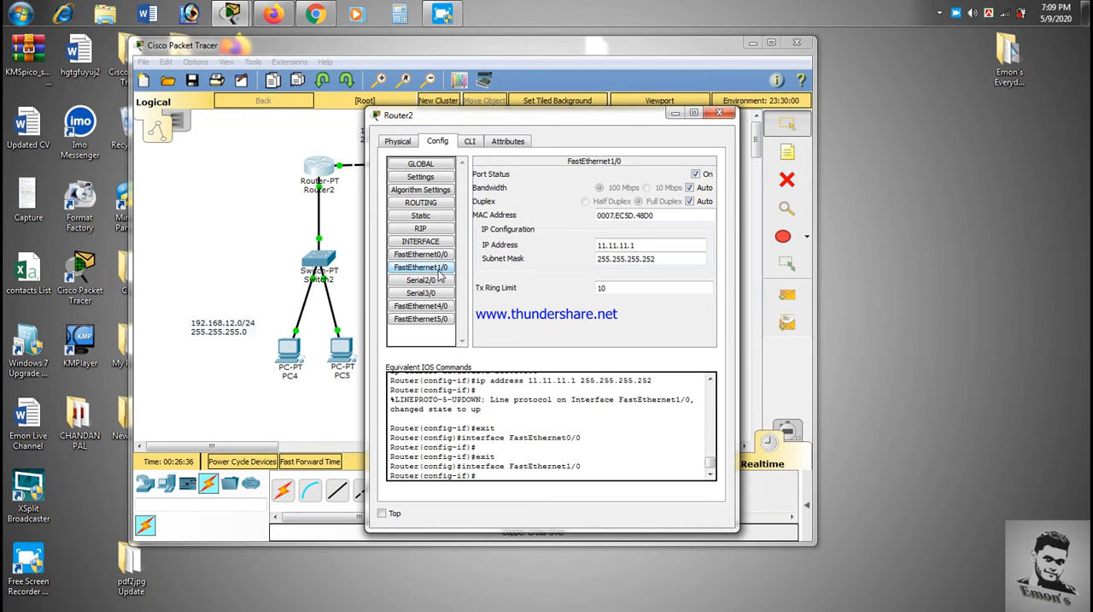
left_click_drag(537, 127, 534, 220)
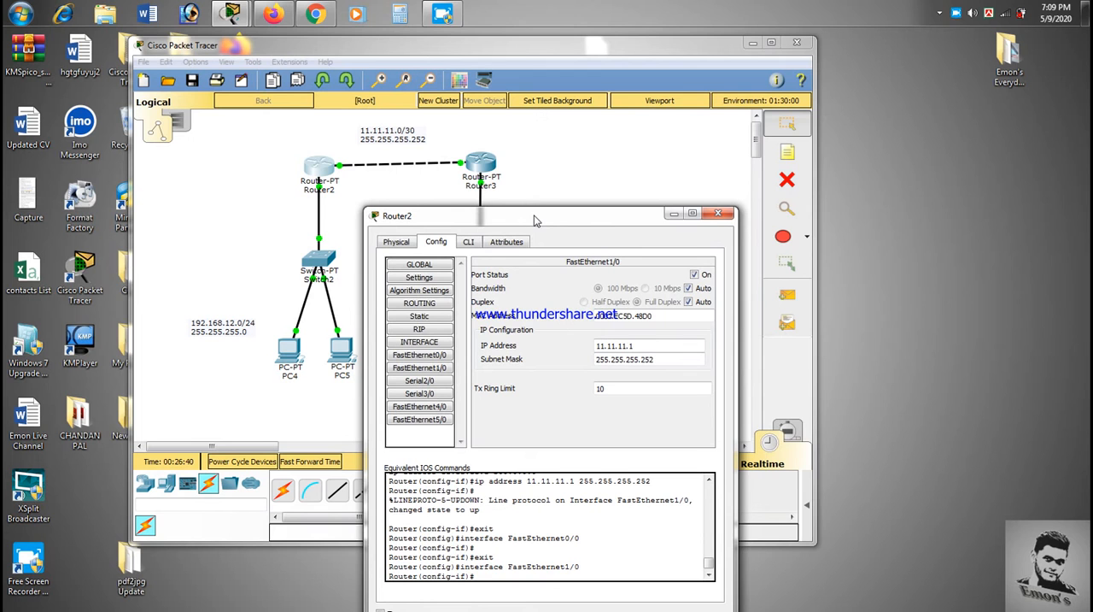
left_click(718, 213)
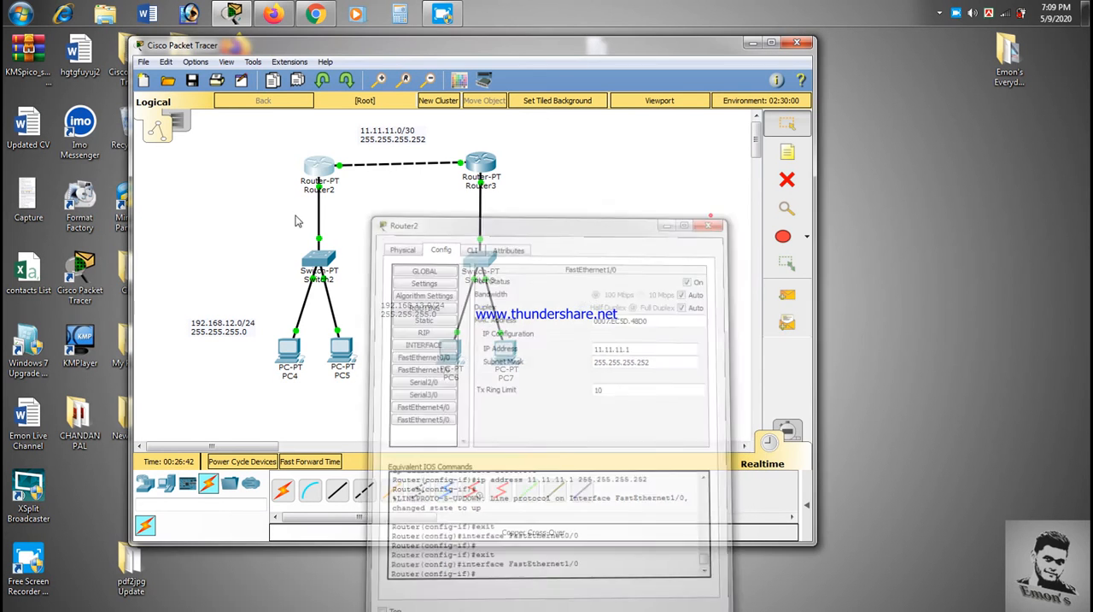
Step: Open Router2's command-line interface and exit interface configuration to reach global configuration mode
left_click(319, 166)
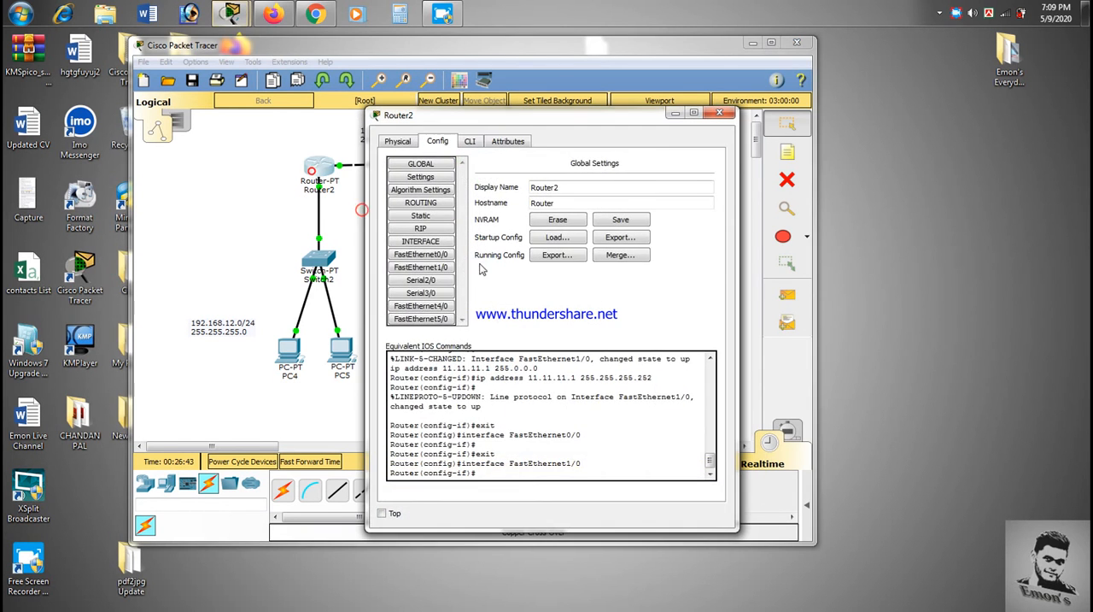
left_click(467, 140)
type("exit")
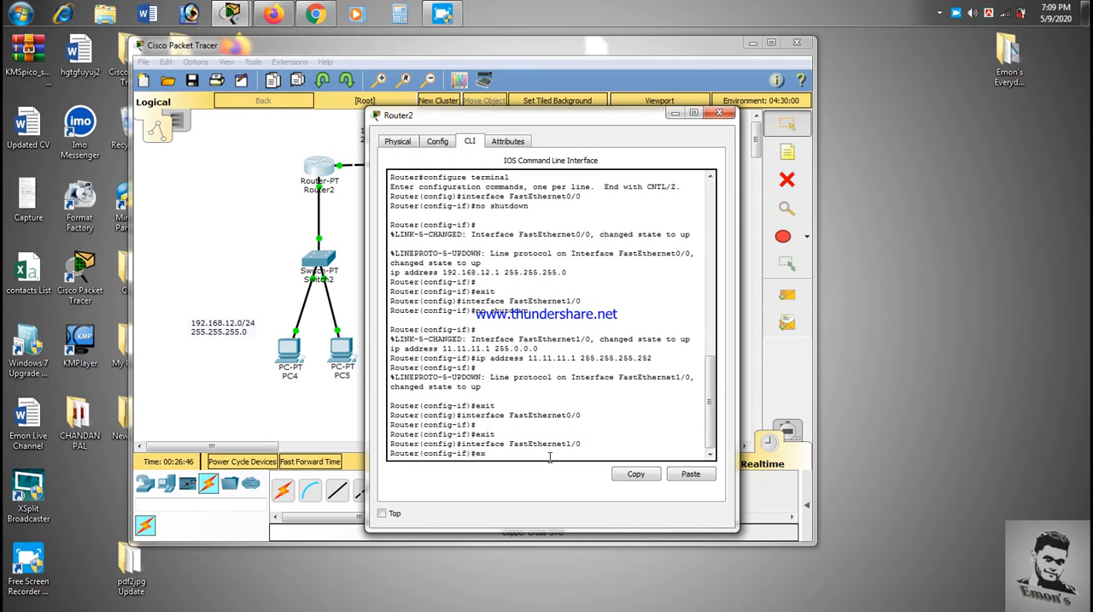
key("Return")
type("\\")
key("Return")
key("Return")
key("Return")
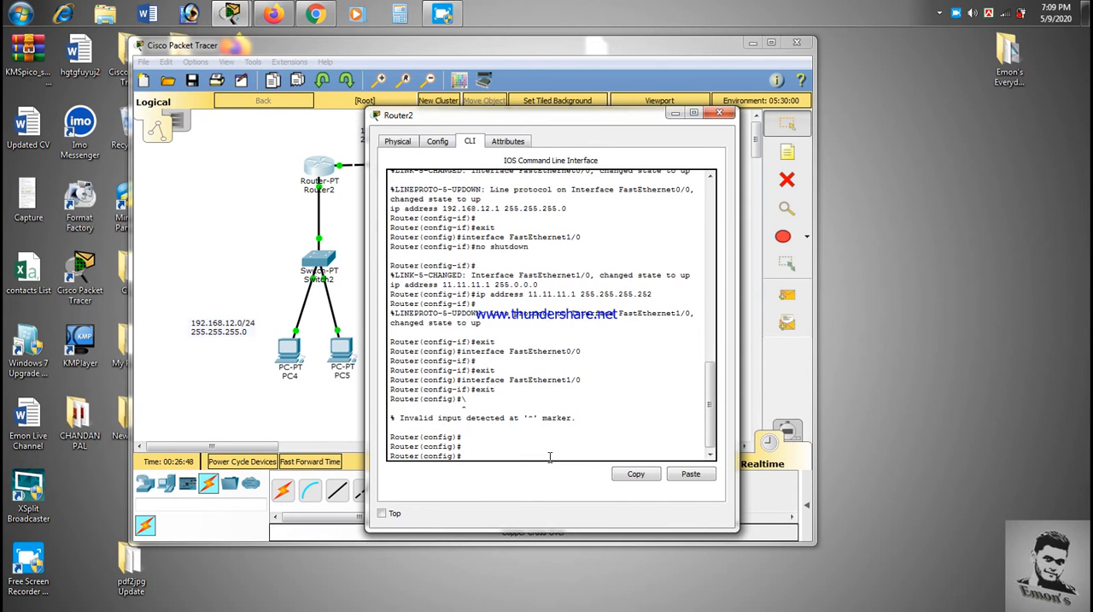
Step: Add a static route on Router2 to network 192.168.13.0 with mask 255.255.255.0 through next hop 11.11.11.2
type("ip route")
left_click_drag(553, 118, 713, 144)
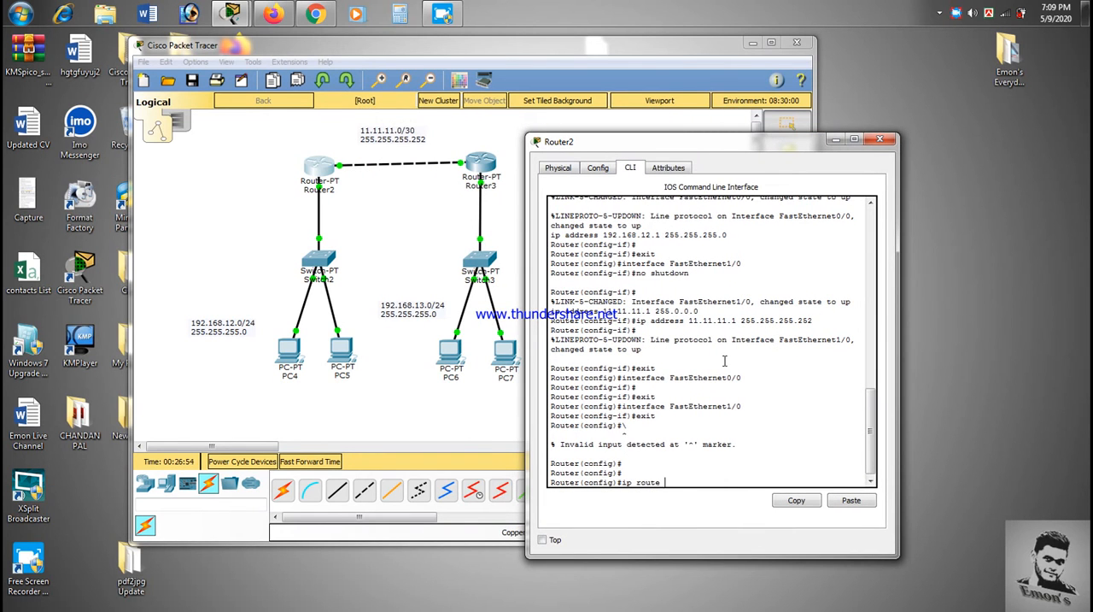
type("e 192.168")
type(".12")
type(".0 25")
type("5.255.2")
type("55.0 11.11.11.2")
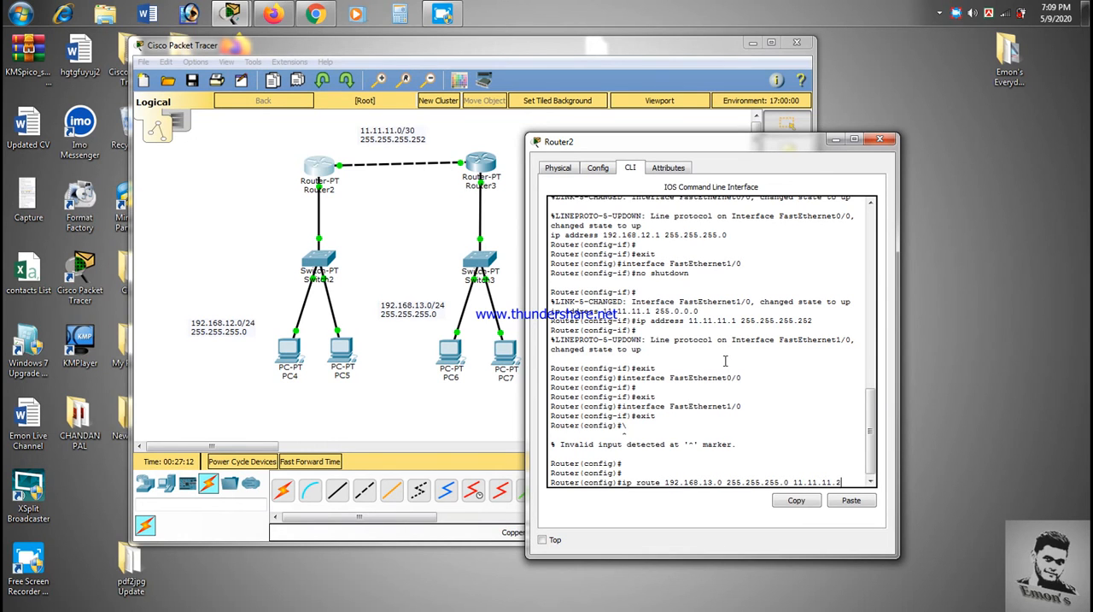
key("Return")
Step: Save Router2's running configuration with the do wr command and close the router window
type("do ")
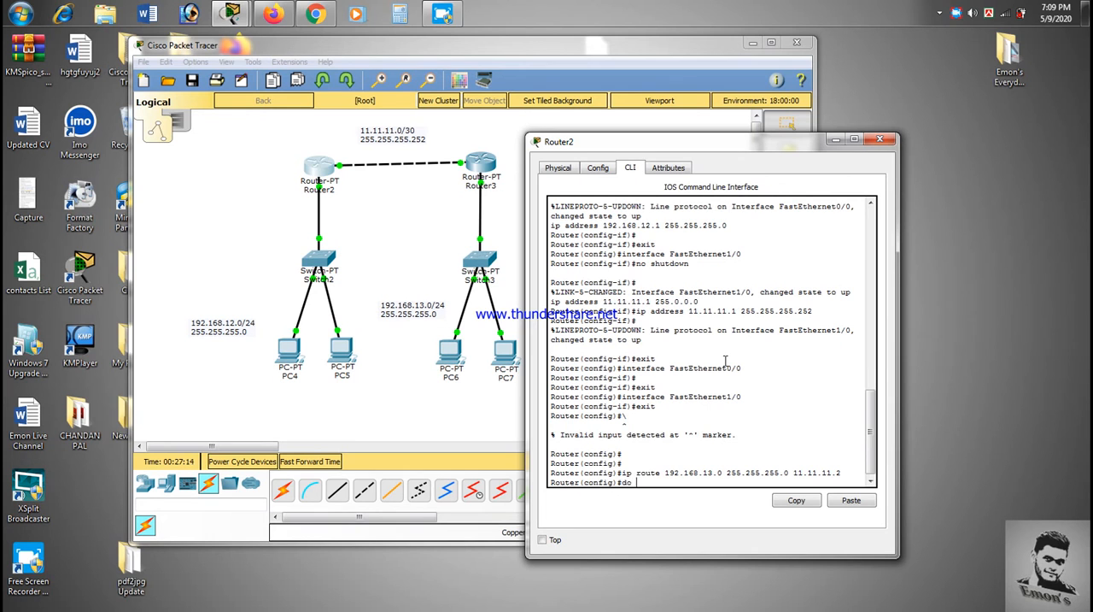
type("wr")
key("Return")
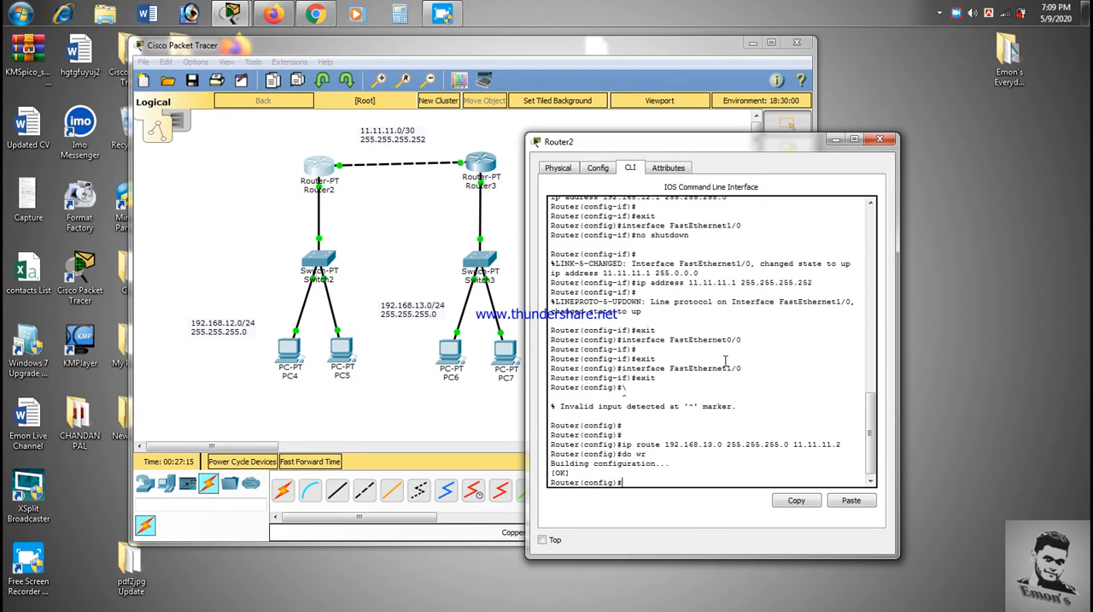
left_click(873, 139)
Step: Open Router3's command-line interface and exit interface configuration to reach global configuration mode
left_click(481, 164)
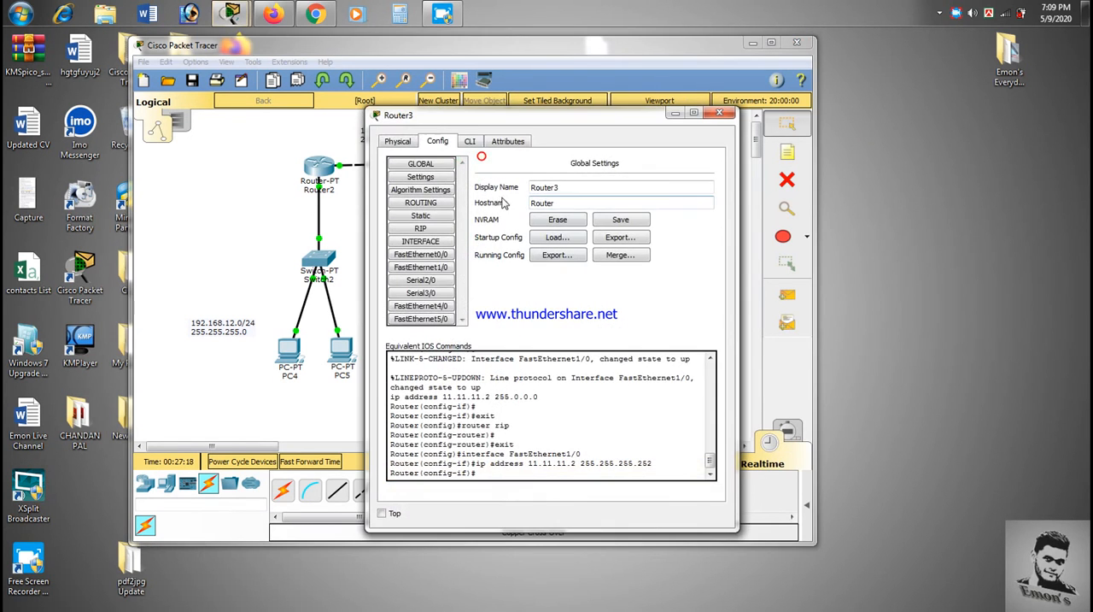
left_click(470, 141)
type("er(config-if)#e")
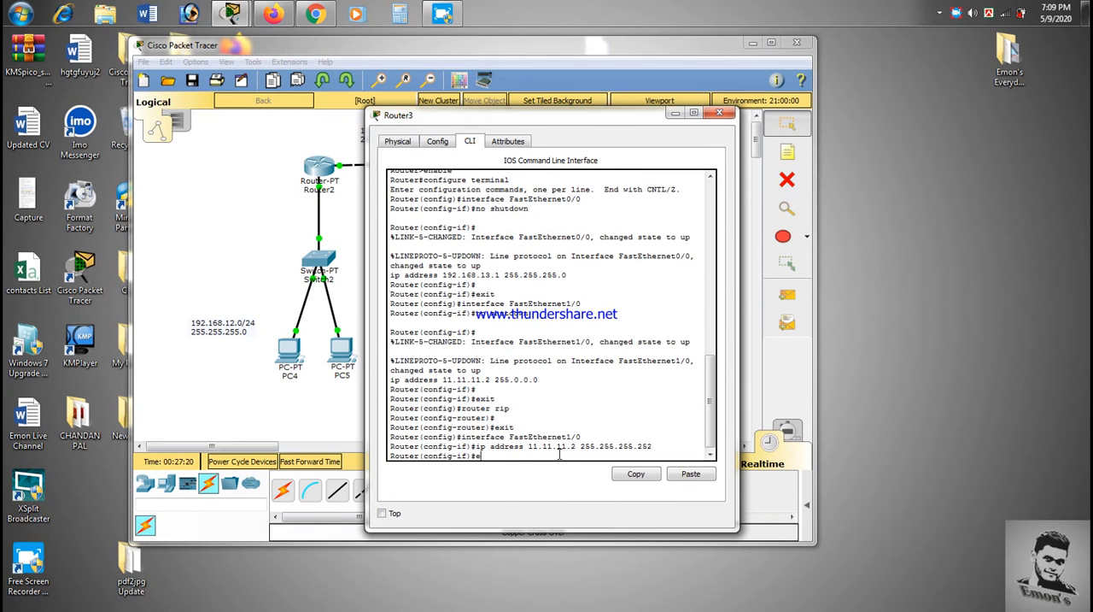
type("xit")
key("Return")
key("Return")
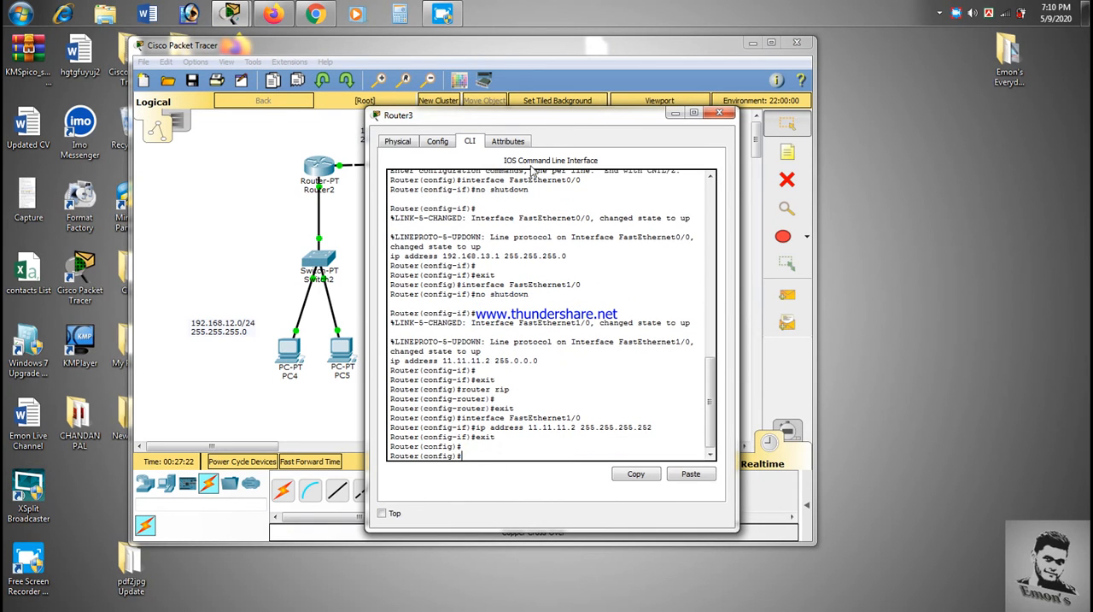
Step: Add a static route on Router3 to network 192.168.12.0 with mask 255.255.255.0 through next hop 11.11.11.1
type("ip route 192.168.12.0 255.255.255.0 11.11.11.")
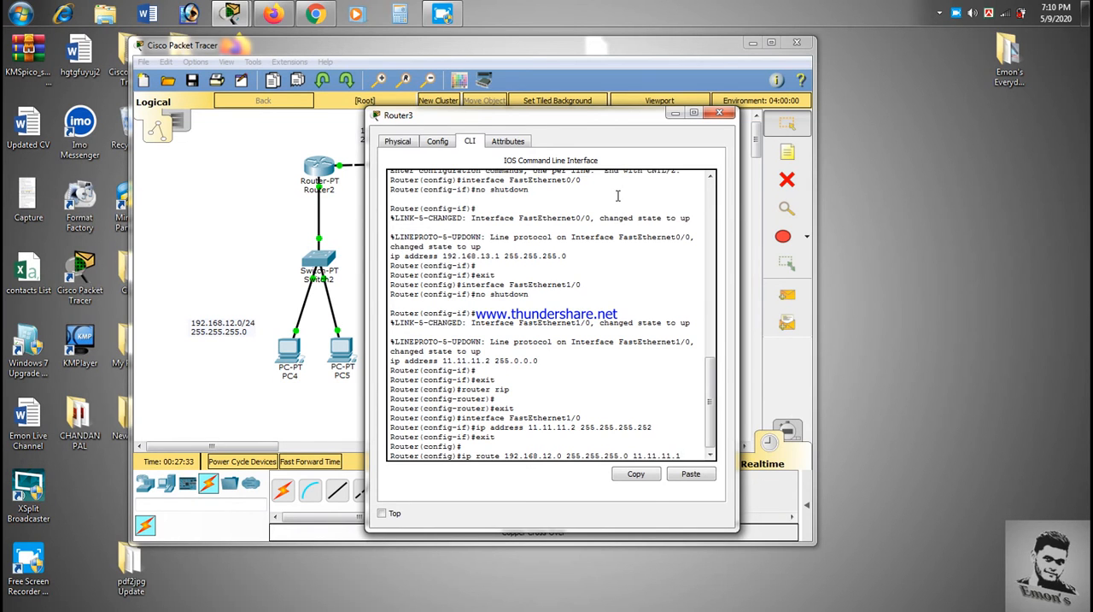
type("1")
key("Return")
Step: Save Router3's running configuration with the do wr command and close the router window
type("do wr")
key("Return")
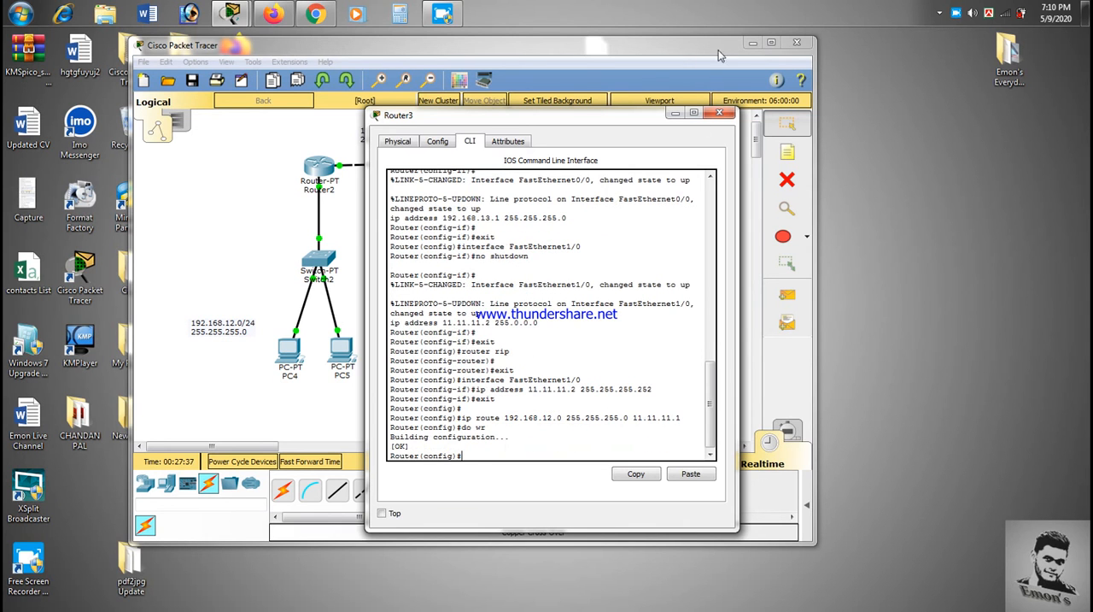
left_click(717, 113)
Step: Ping 192.168.13.2 twice from PC5's command prompt to test the static routes, and close the PC5 window
left_click(351, 359)
left_click(668, 212)
key("Up")
key("Return")
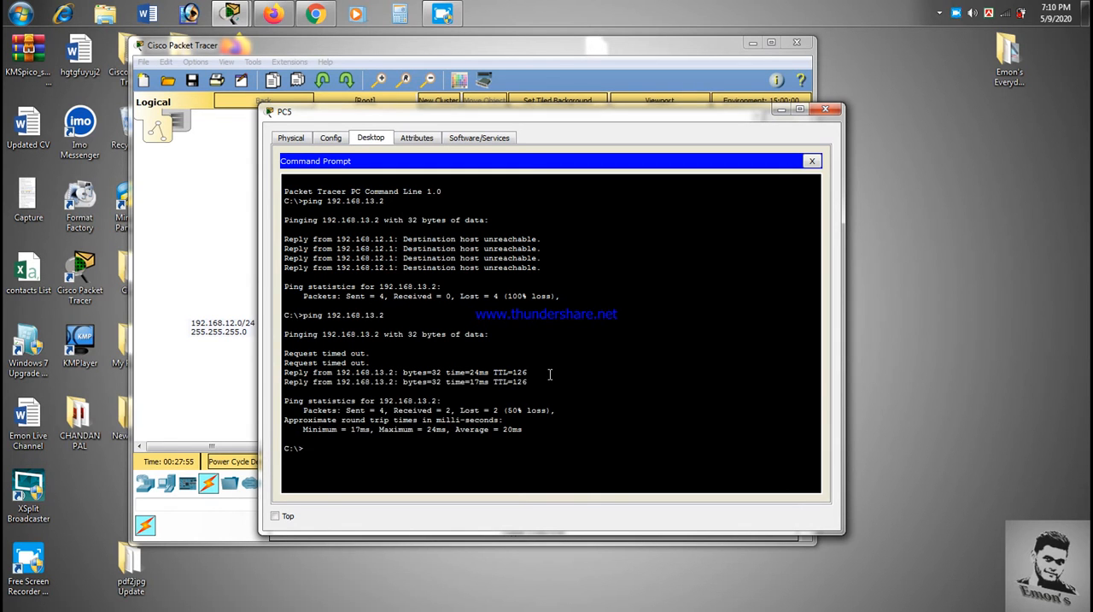
key("Up")
key("Return")
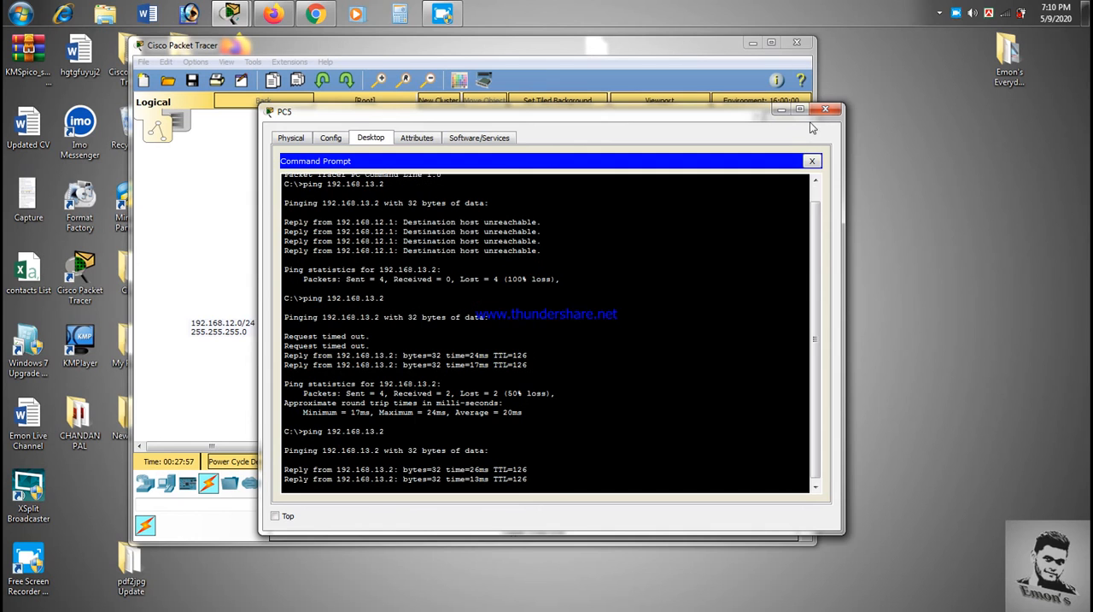
left_click(825, 109)
Step: Create a local user account on Router3 from its command line, entering the username and the account password
left_click(481, 165)
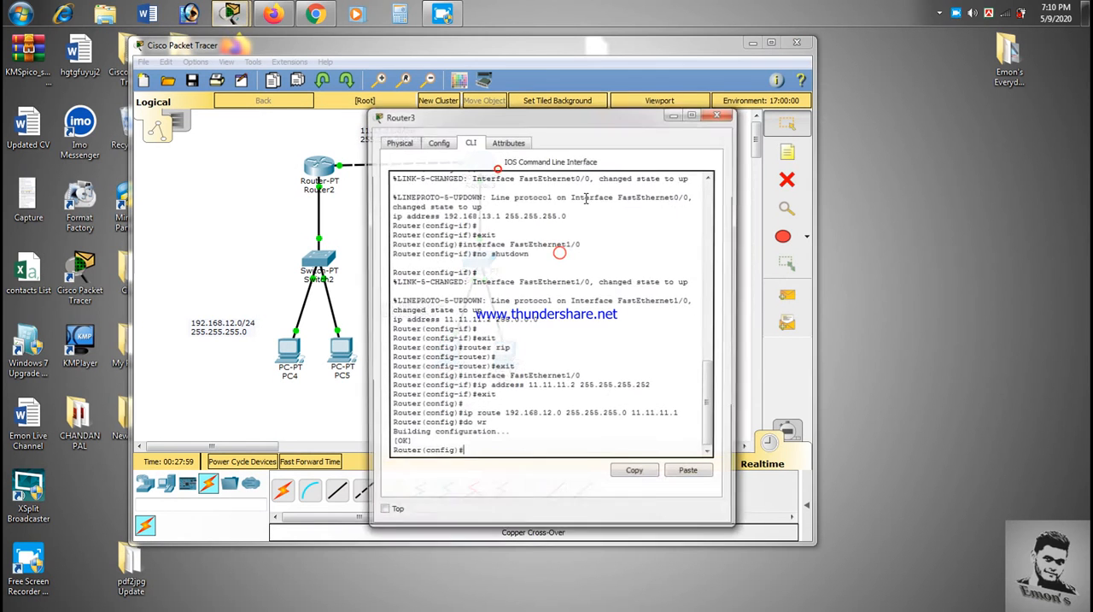
left_click(723, 111)
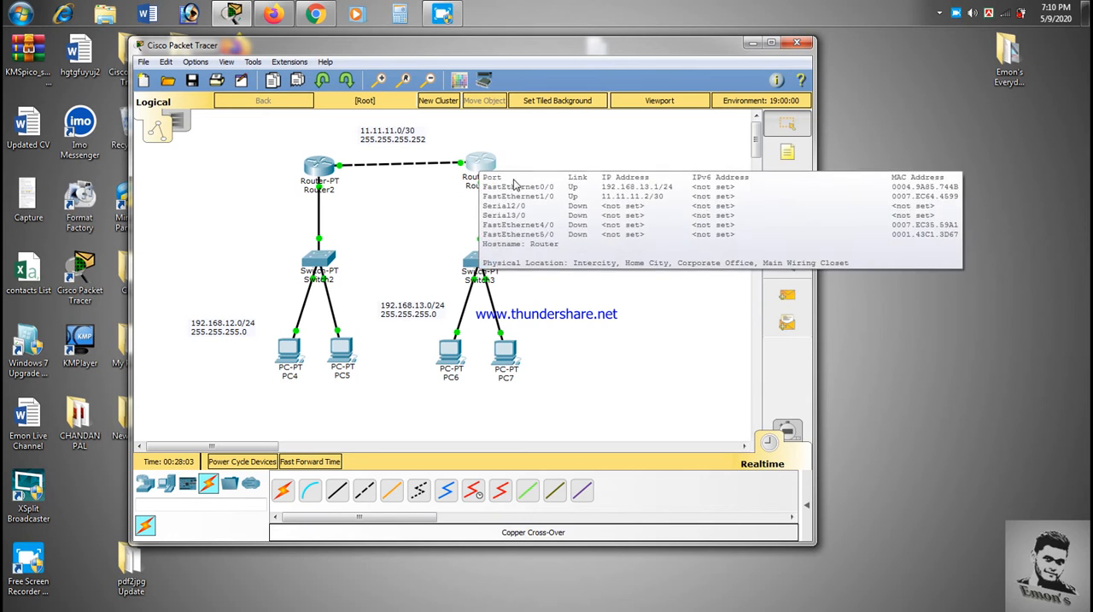
left_click(481, 166)
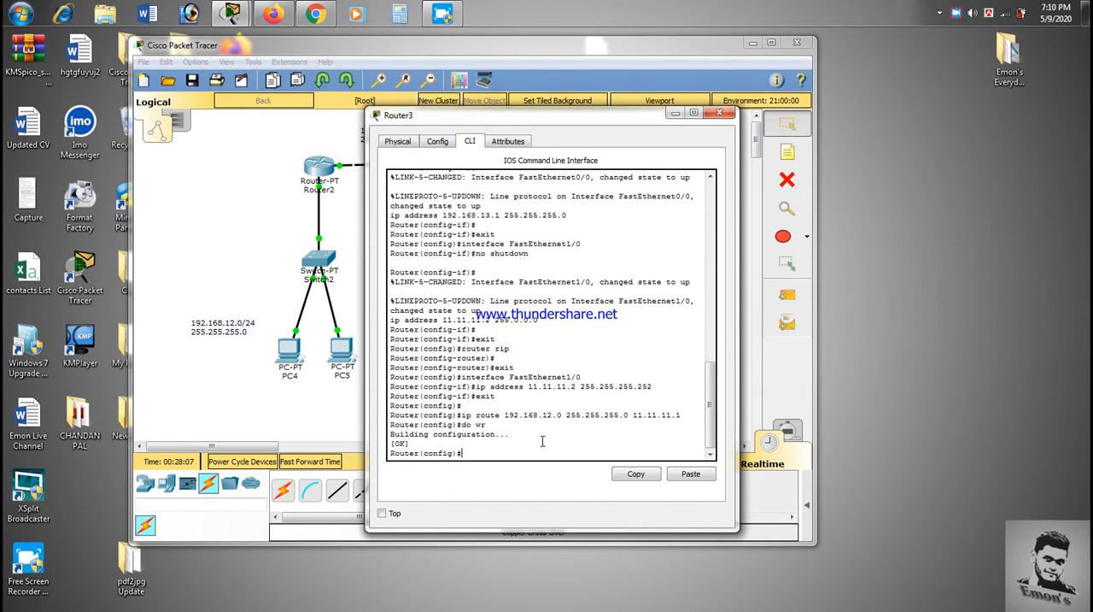
key("Return")
key("Return")
key("Return")
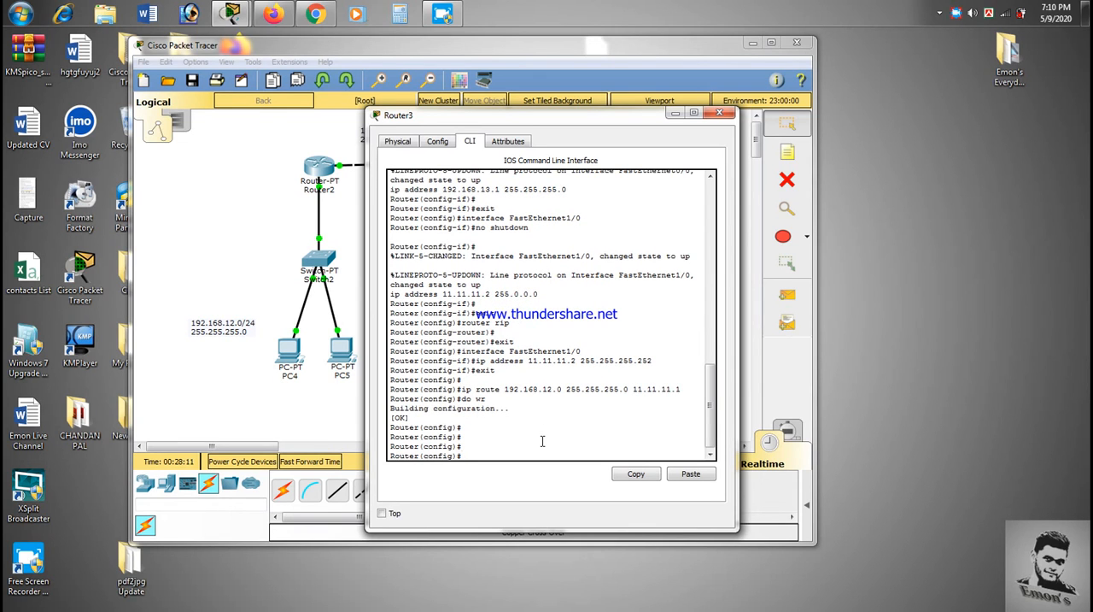
type("username emon password emon")
key("Return")
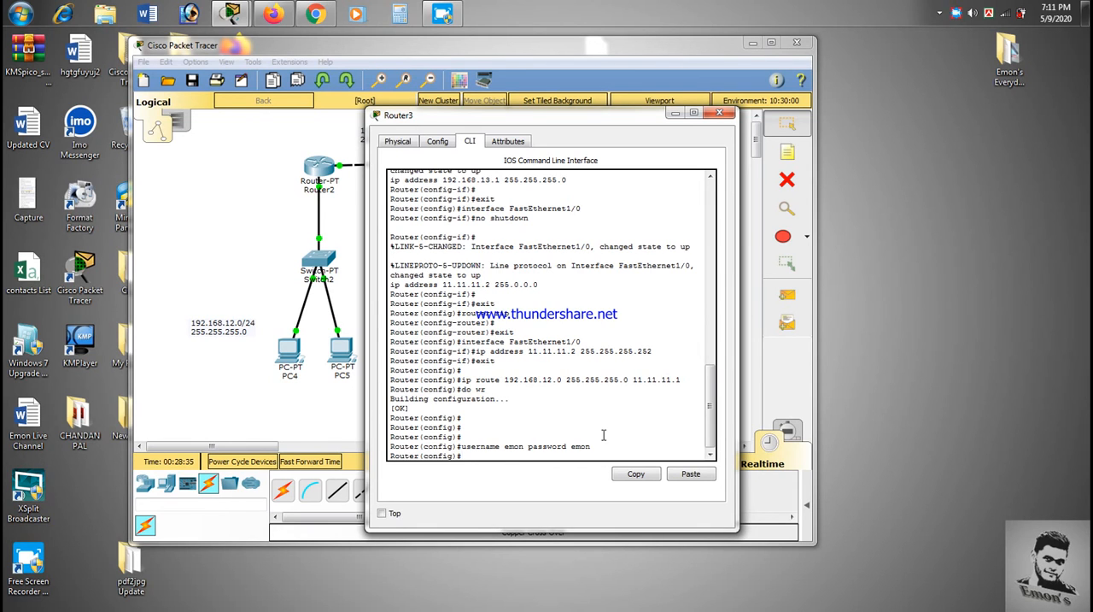
Step: Require local login on Router3's console line by configuring line console 0 with login local
type("ine console 0")
key("Return")
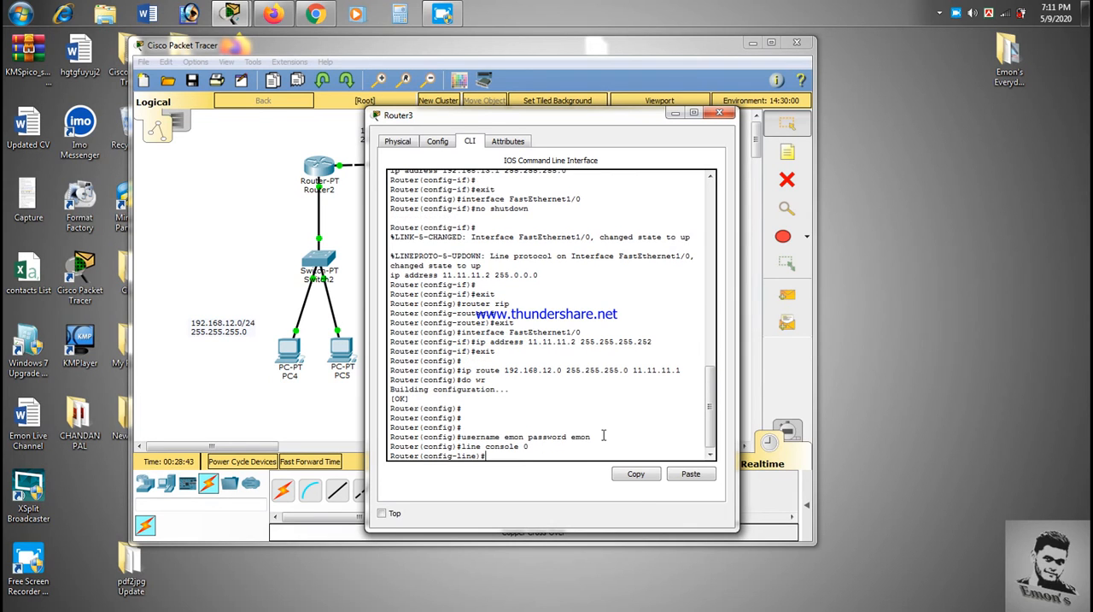
type("login local")
key("Return")
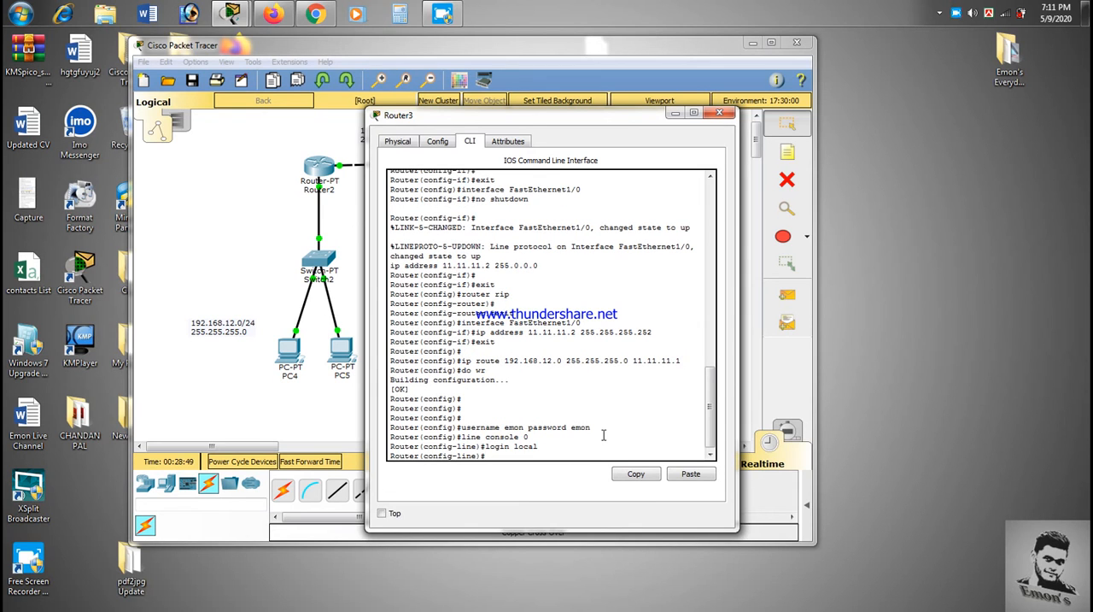
left_click_drag(537, 447, 418, 437)
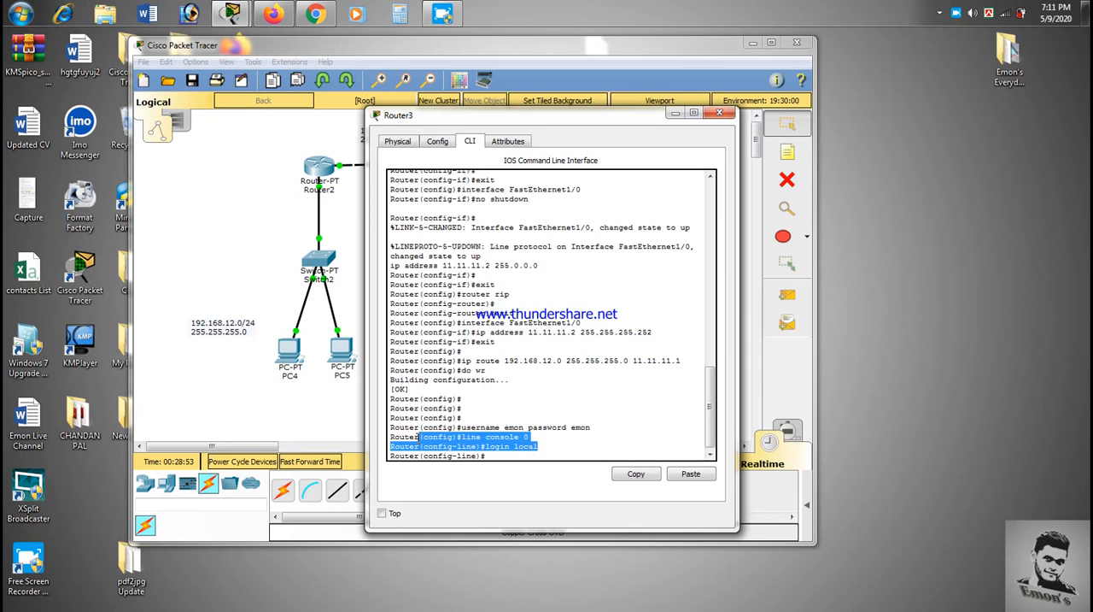
left_click(500, 457)
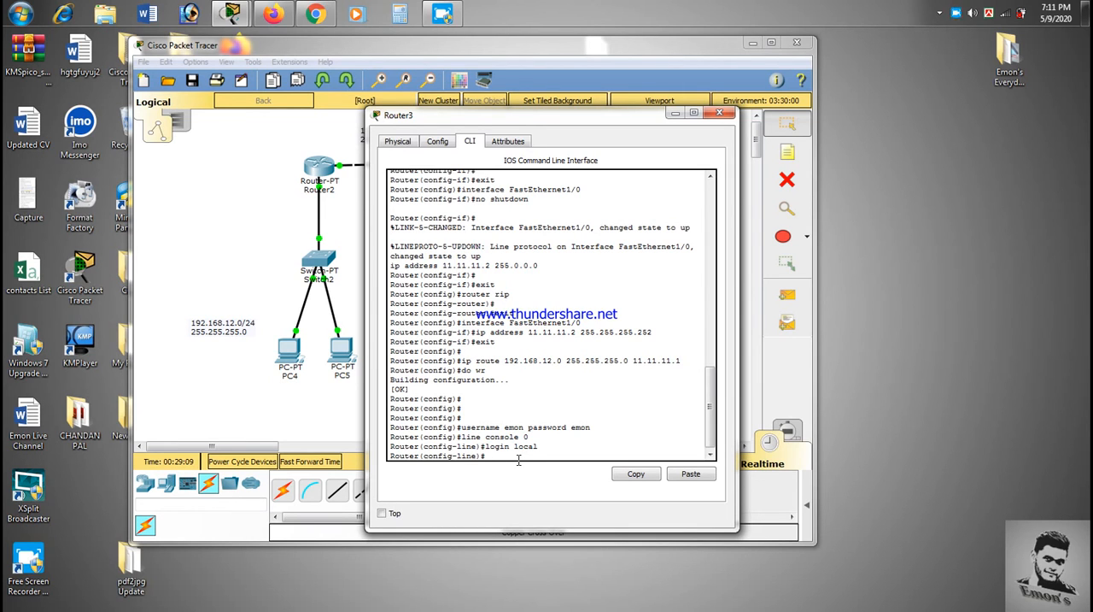
Step: Require local login on Router3's remote access lines by configuring line vty 0 2 with login local
type("line vty 0 2")
key("Return")
type("login local")
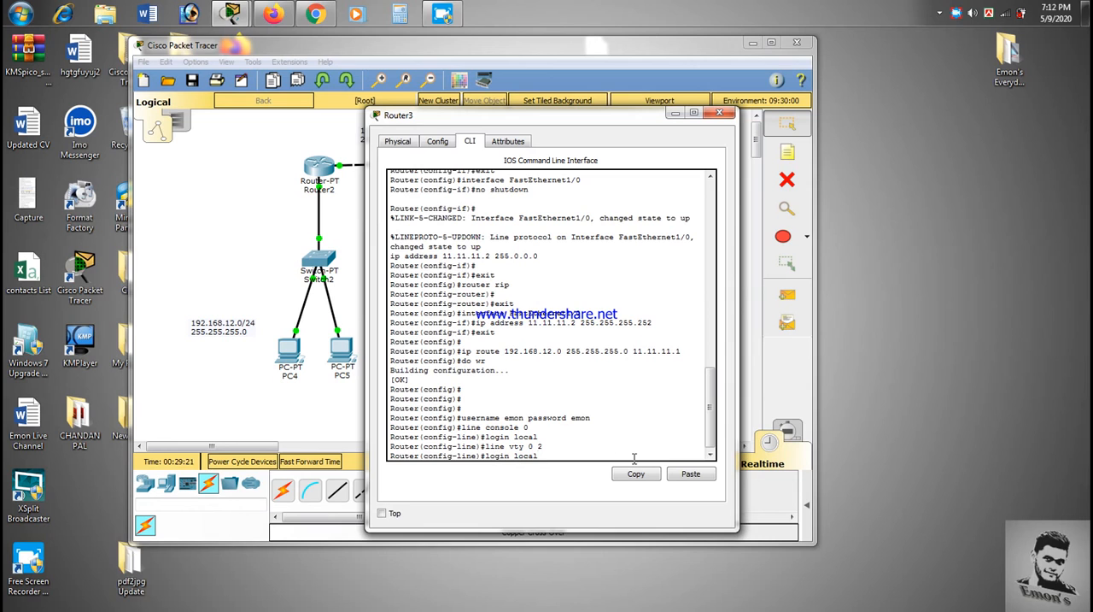
key("Return")
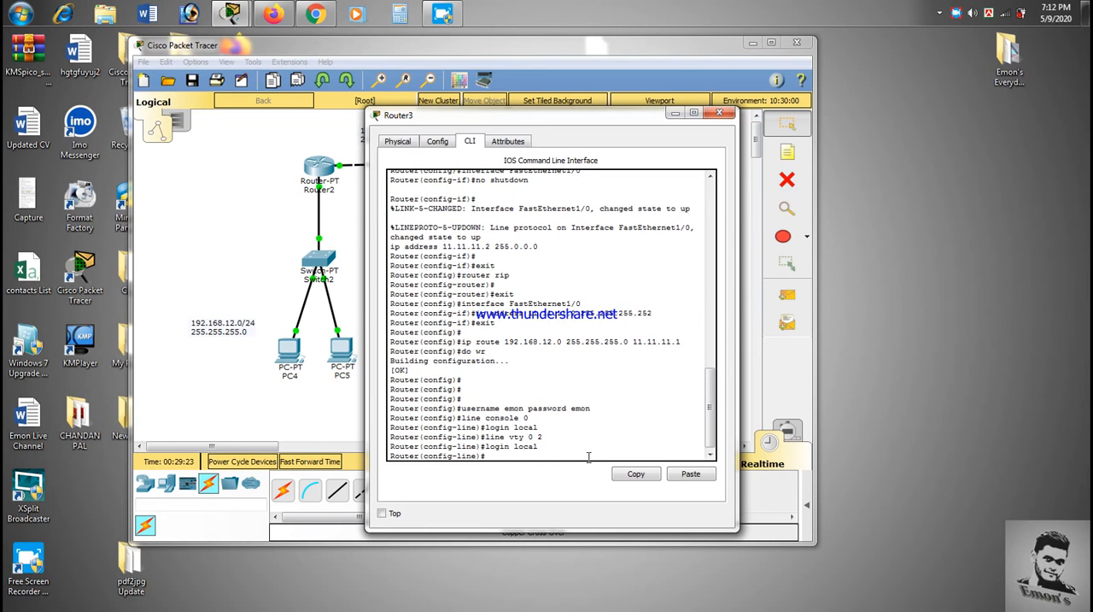
Step: Set Router3's privileged-mode password with the enable secret command
type("enable secret moon")
key("Return")
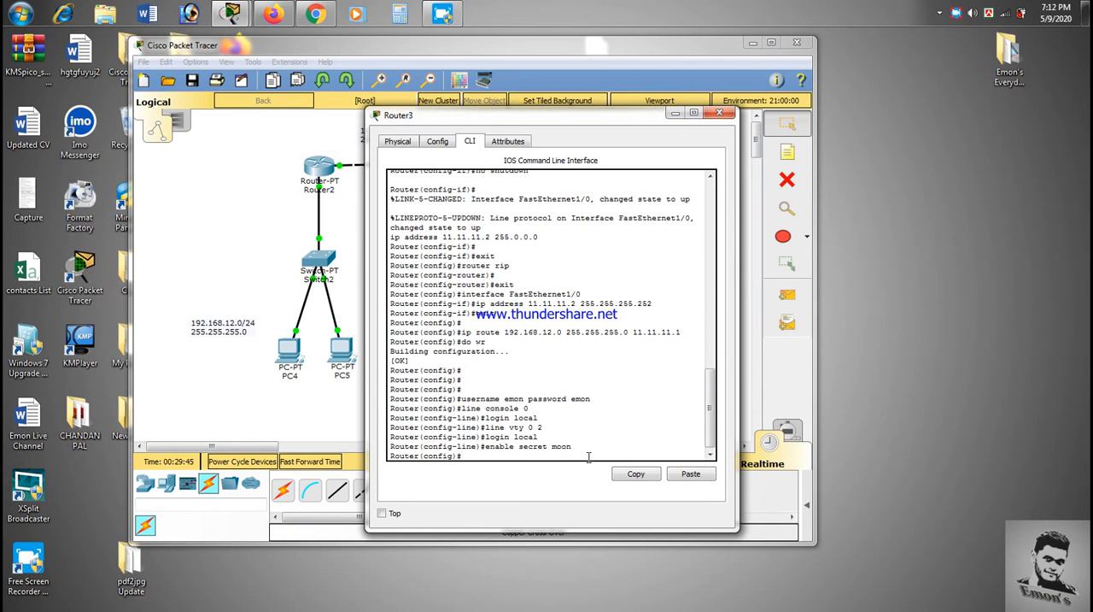
Step: Enable service password-encryption on Router3 and save the configuration with the do wr command
type("service pass")
key("Tab")
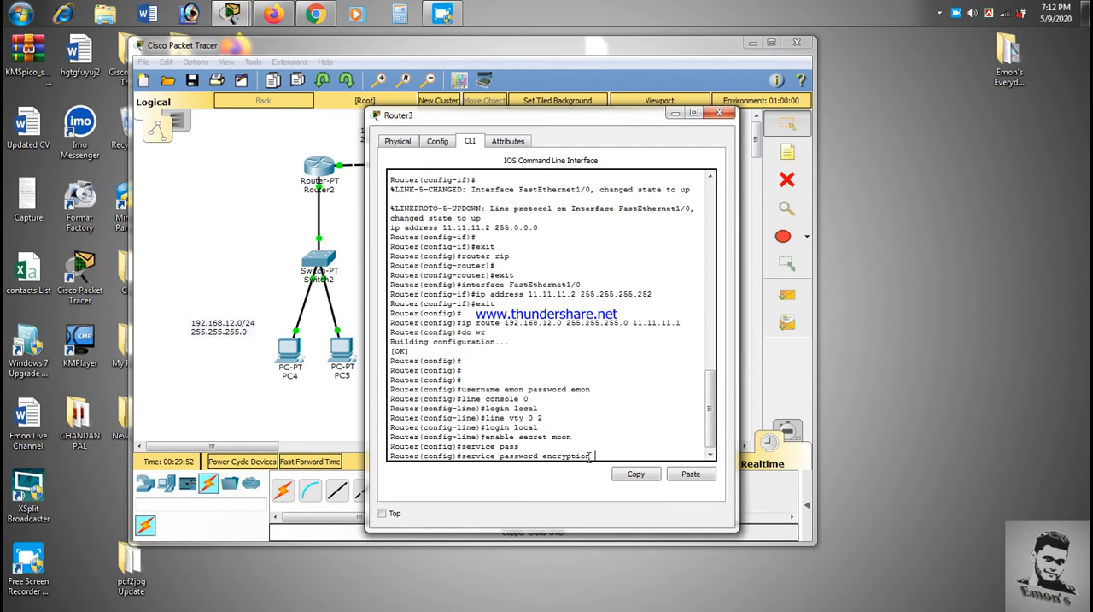
key("Return")
type("do wr")
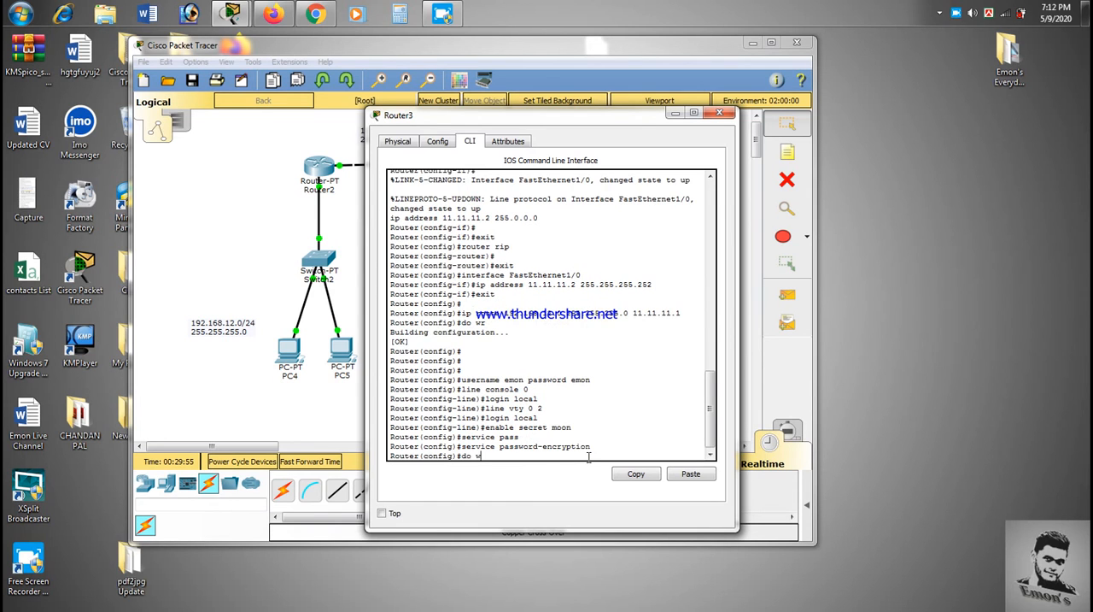
key("Return")
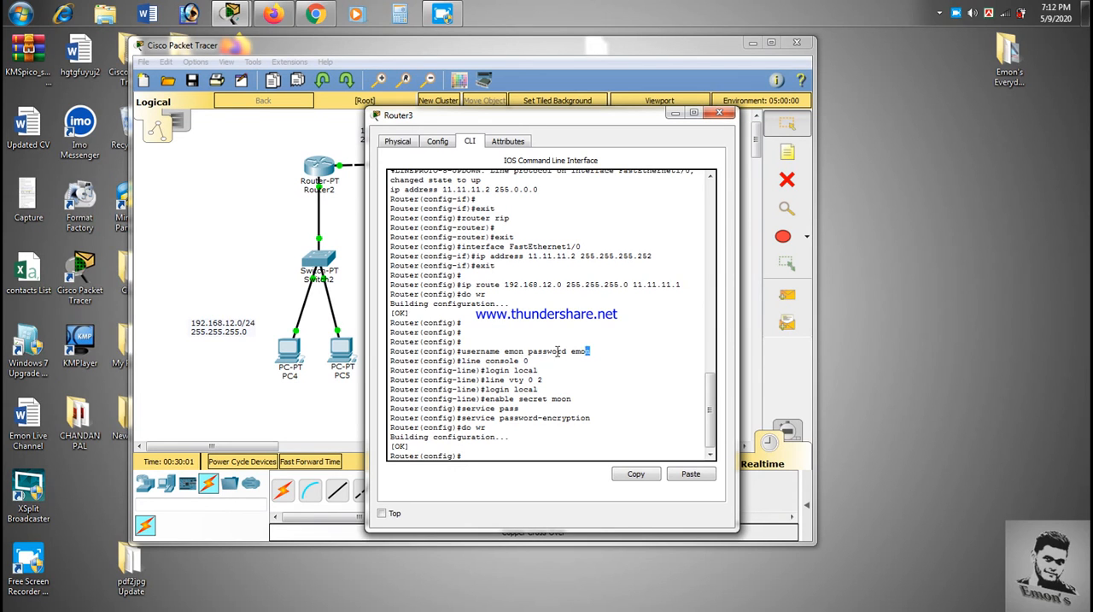
left_click_drag(591, 351, 463, 353)
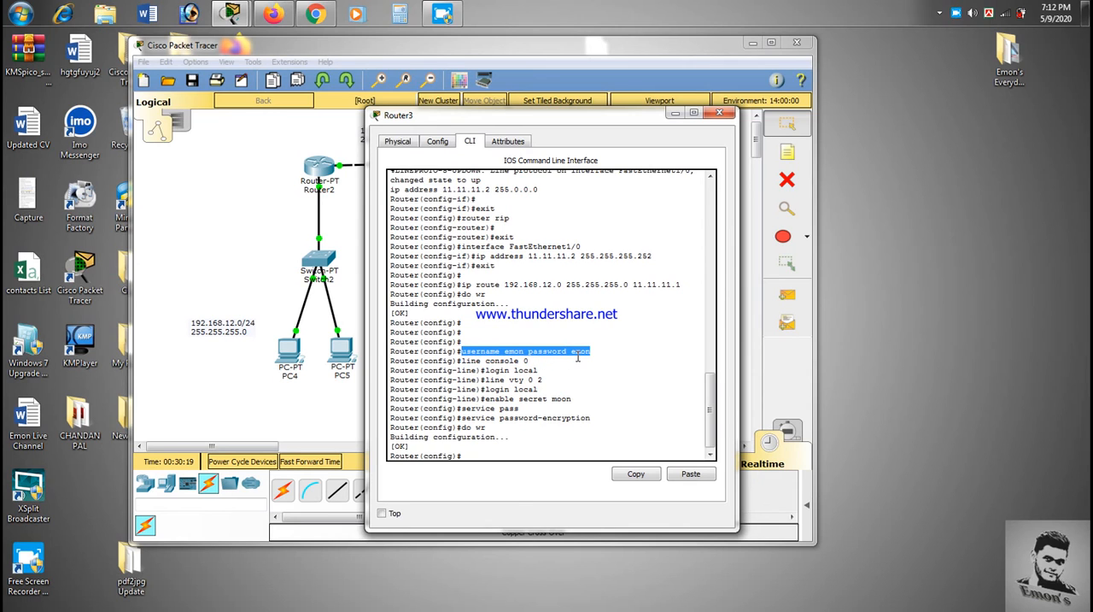
Step: Review Router3's CLI commands for the console and vty logins, enable secret, password encryption and saving
left_click(522, 382)
left_click_drag(539, 370, 457, 361)
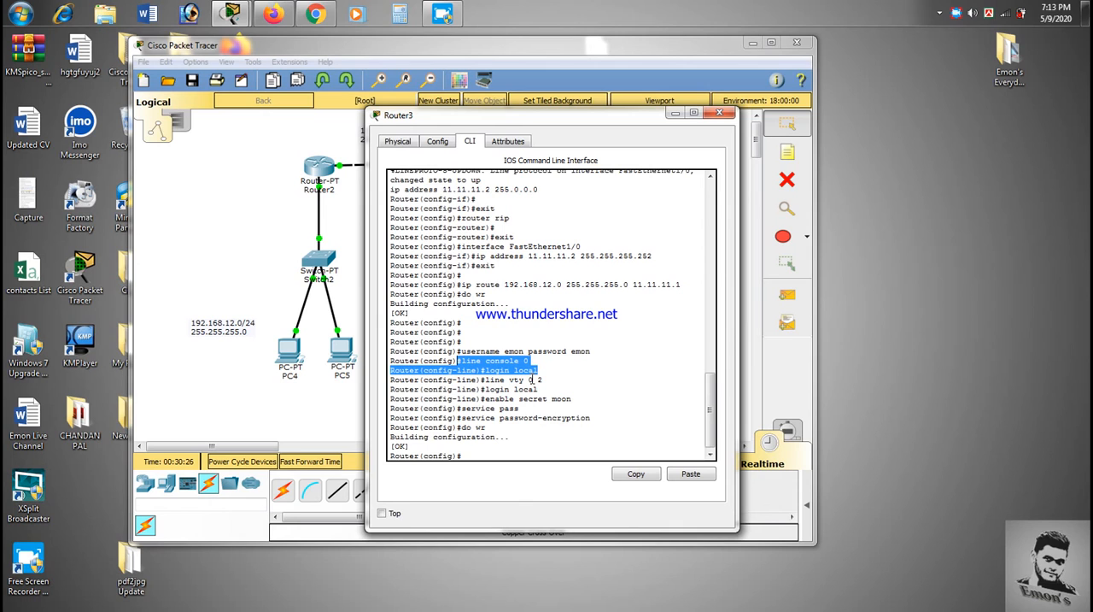
left_click_drag(545, 390, 453, 379)
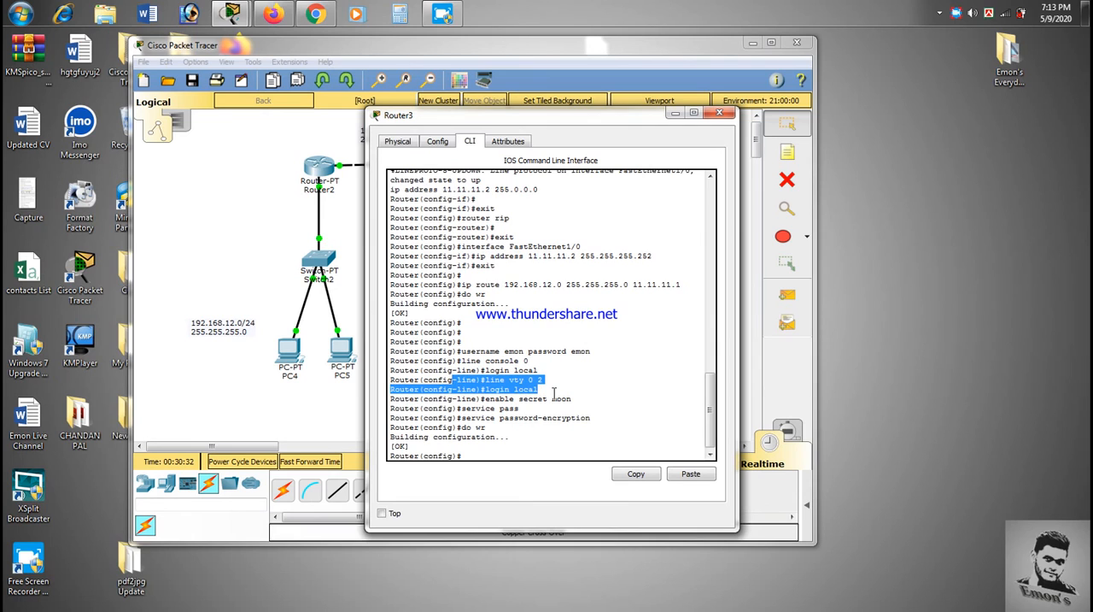
mouse_move(468, 399)
left_mouse_down()
mouse_move(572, 401)
mouse_move(472, 399)
left_mouse_up()
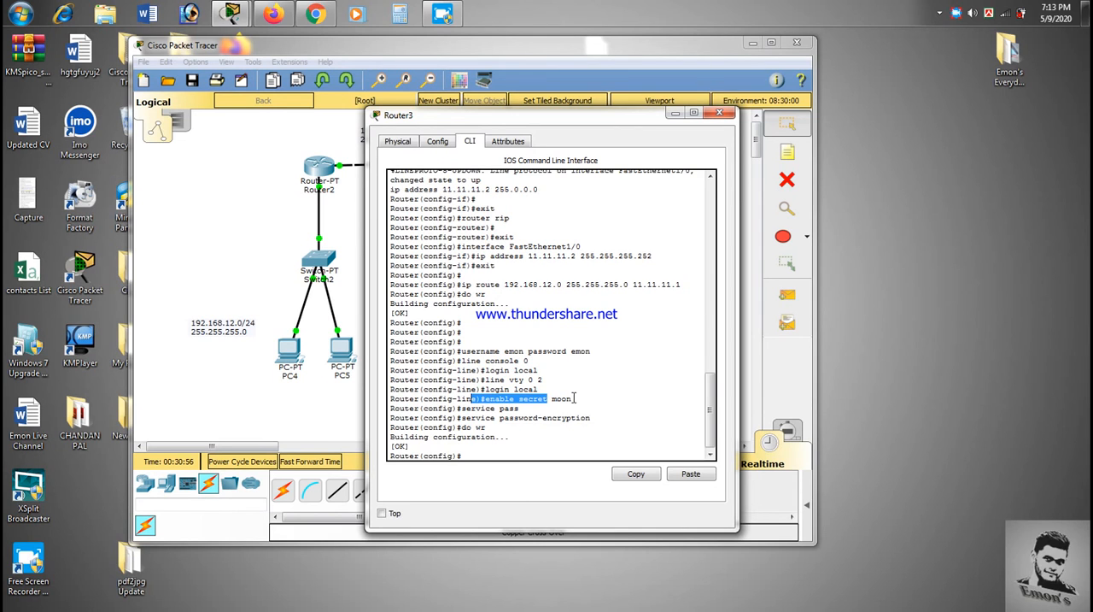
left_click_drag(575, 398, 556, 396)
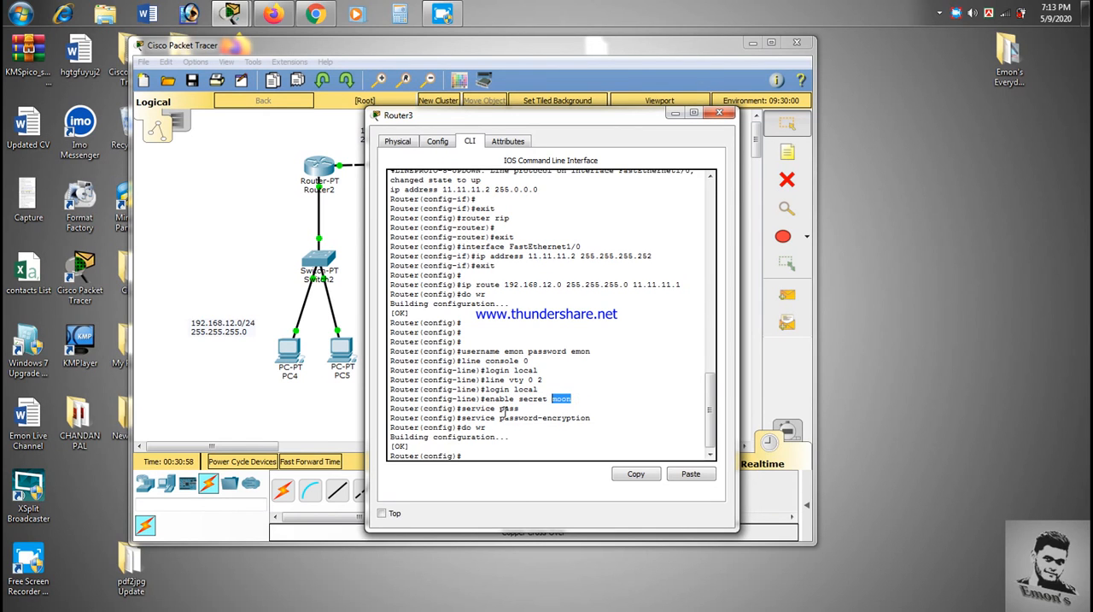
left_click(516, 409)
left_click_drag(594, 419, 476, 418)
left_click(482, 410)
left_click(516, 416)
left_click_drag(600, 412, 467, 429)
left_click(469, 429)
left_click(721, 113)
left_click(342, 352)
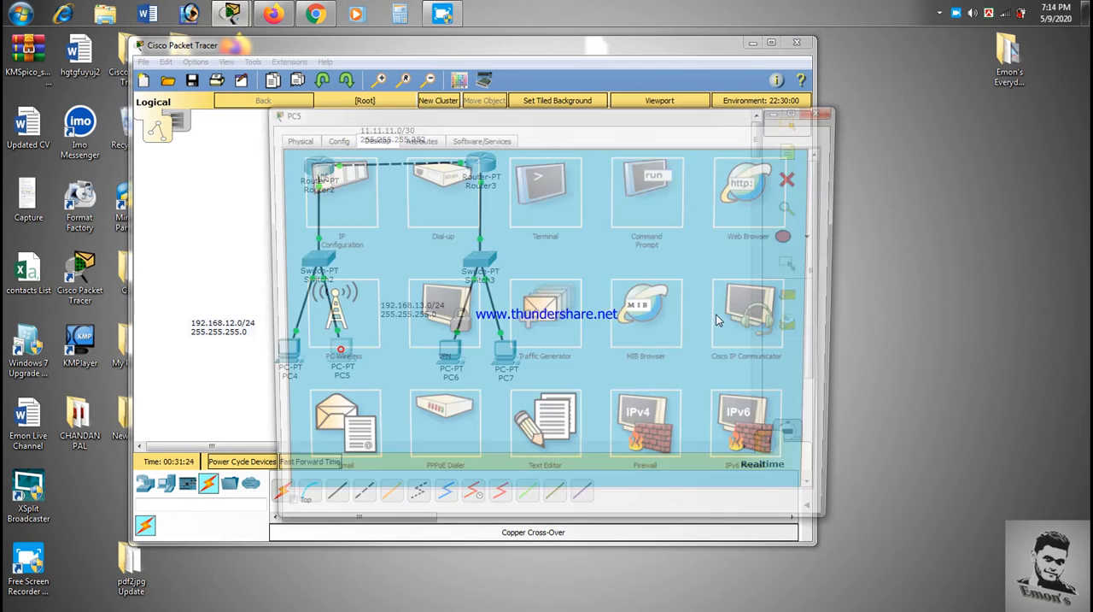
left_click(650, 199)
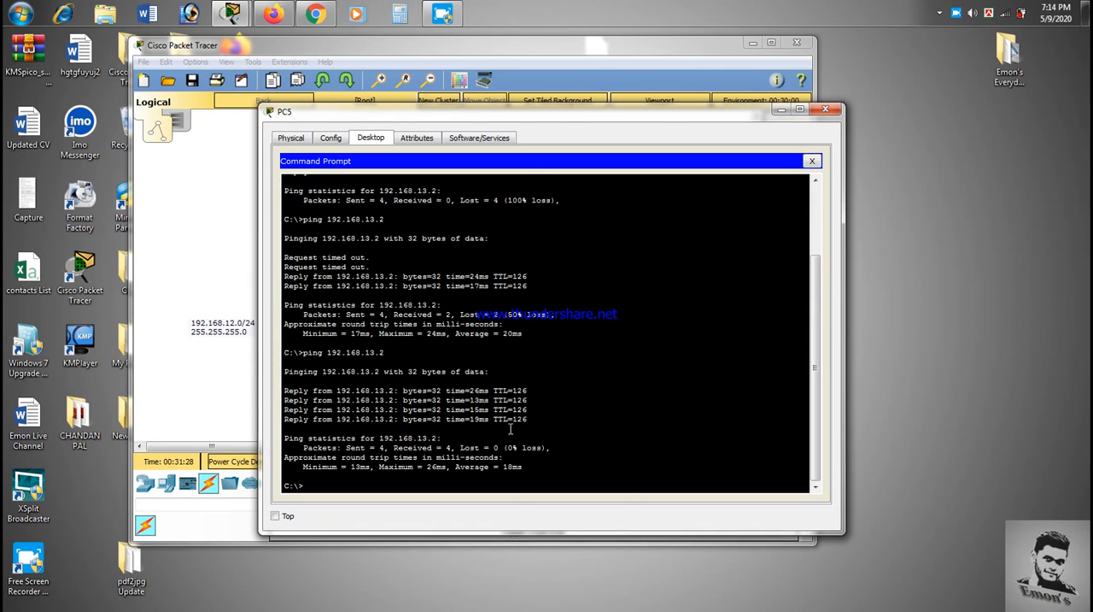
left_click(825, 110)
Step: Start a Telnet session to Router3 at 11.11.11.2 from PC5's Command Prompt
left_click(337, 348)
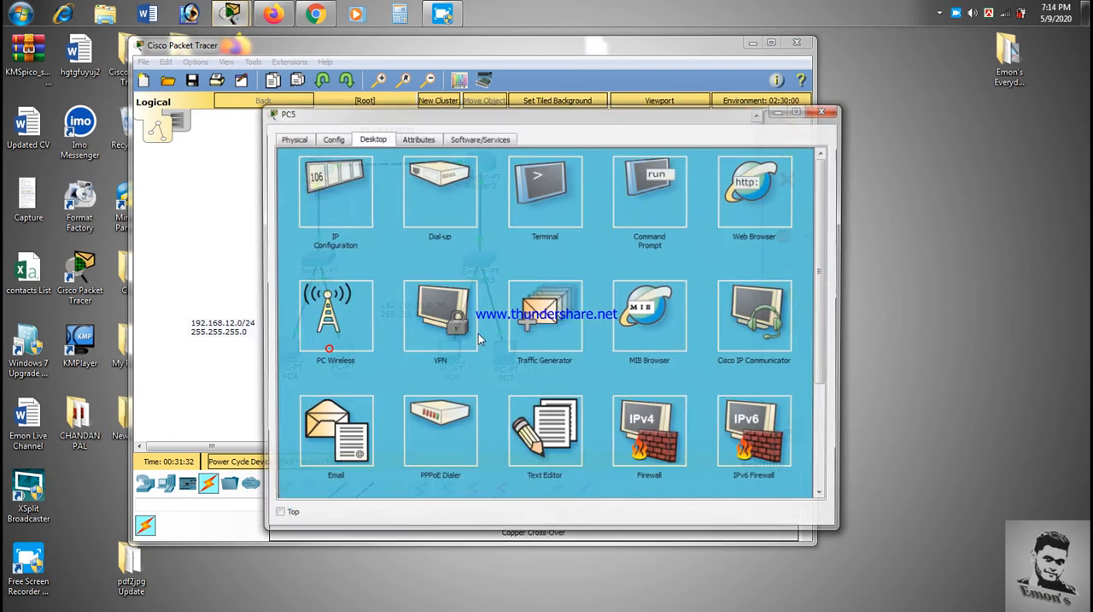
left_click(662, 184)
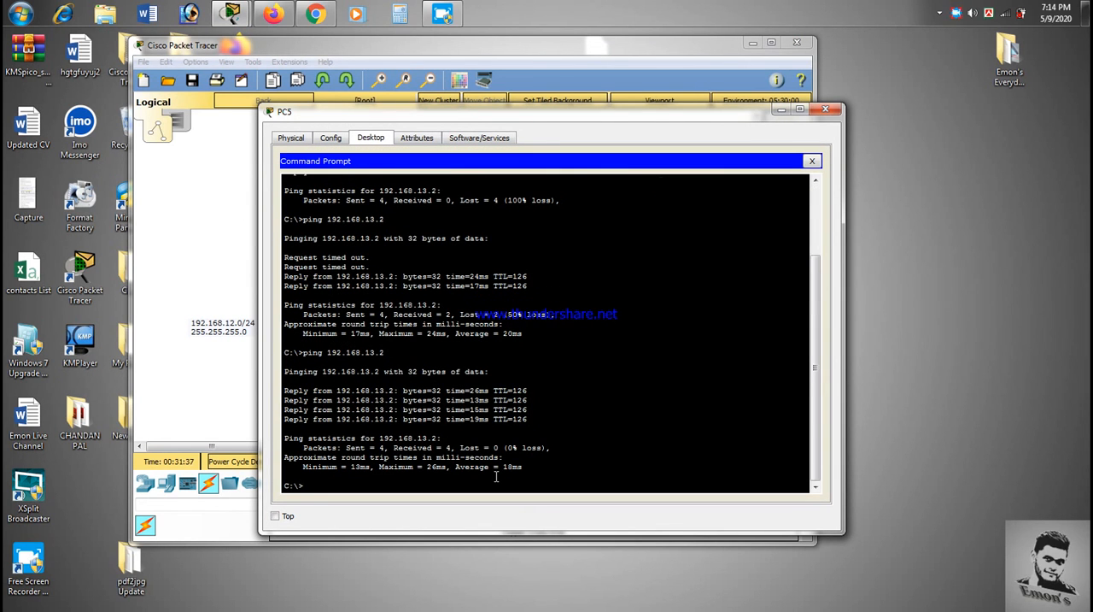
type("telnet")
left_click_drag(539, 119, 515, 235)
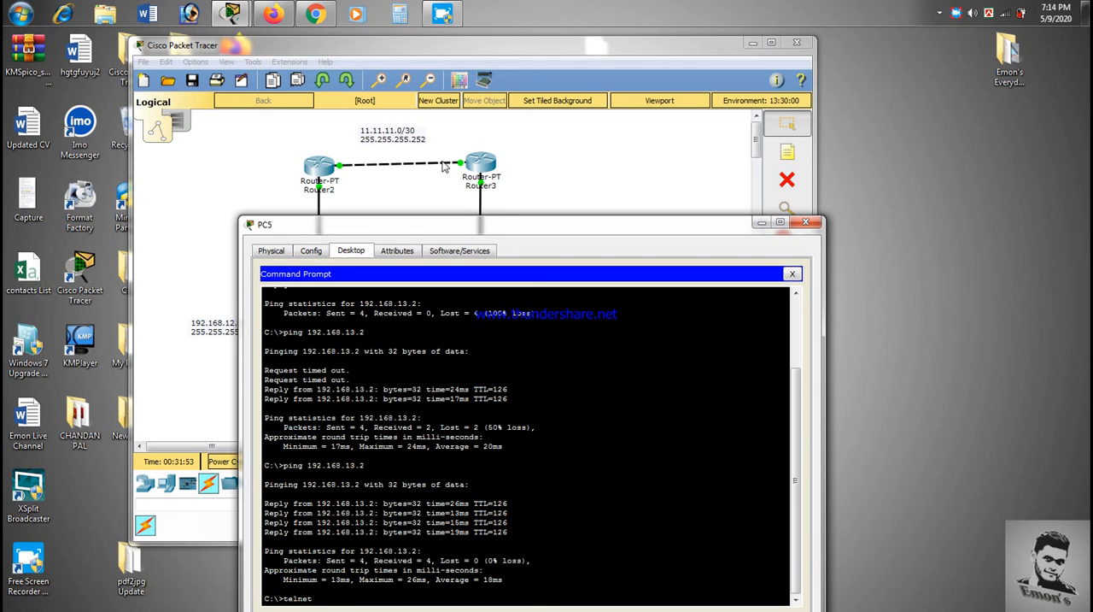
left_click_drag(461, 224, 430, 170)
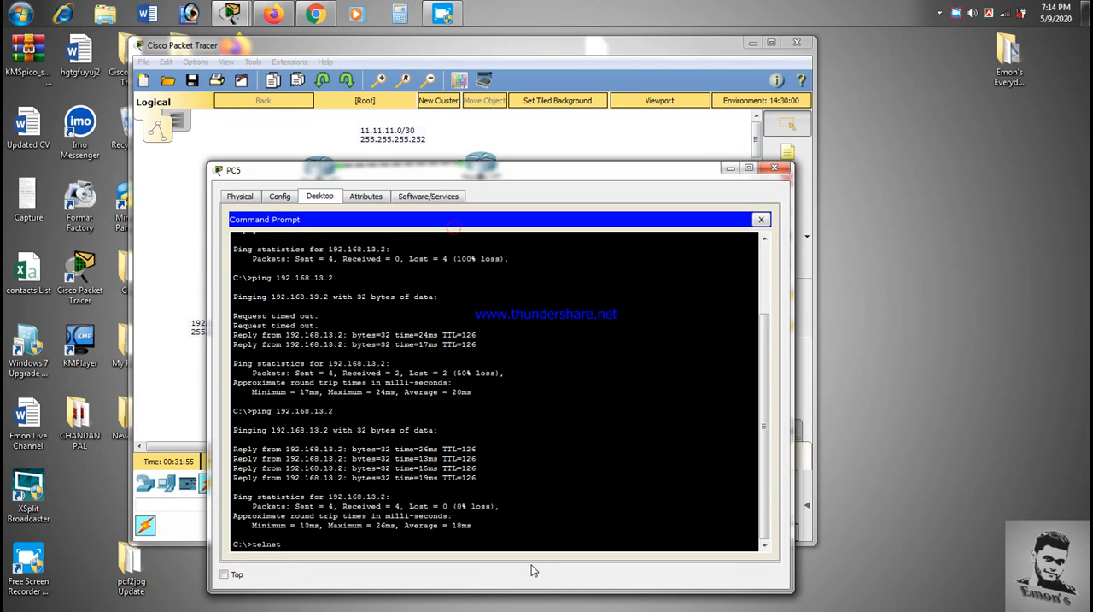
type("11.111.1")
type("1.2")
key("Return")
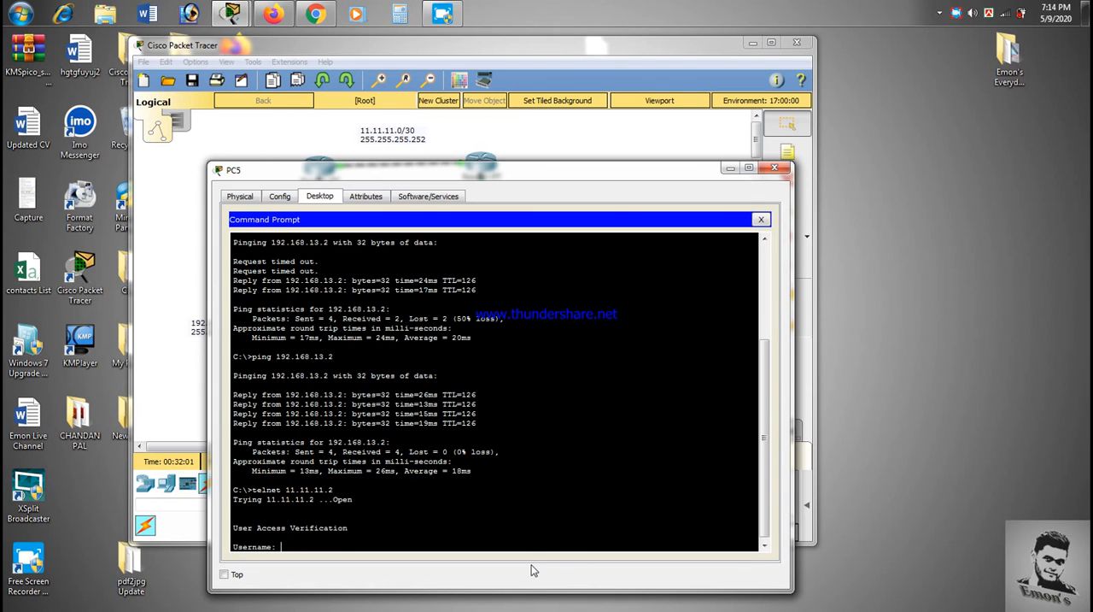
Step: Log in to the Telnet session with Router3's local username and account password
type("emon")
key("Return")
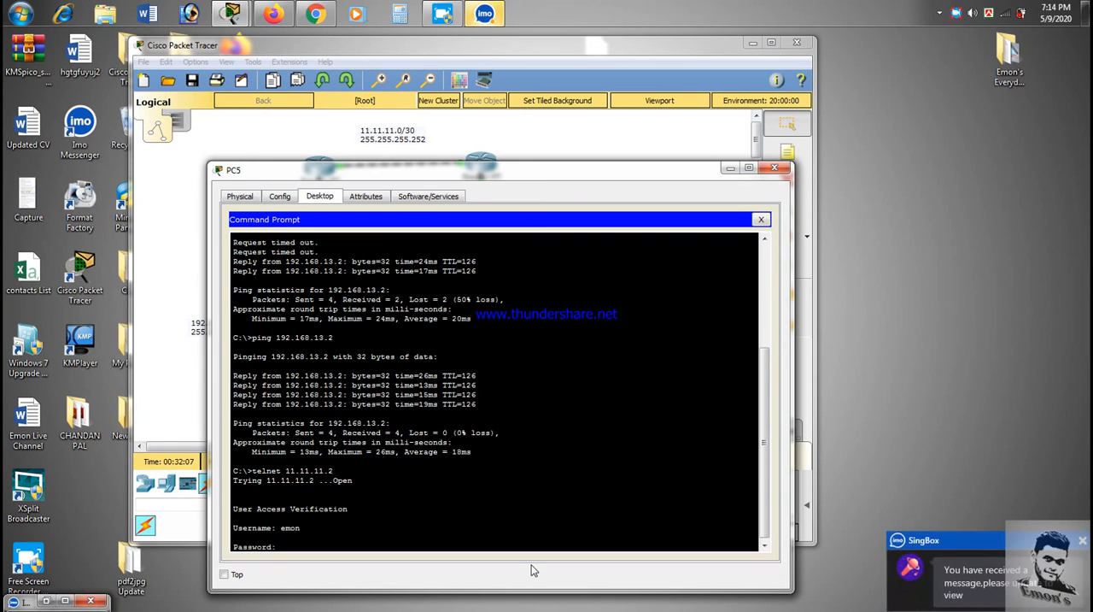
key("Return")
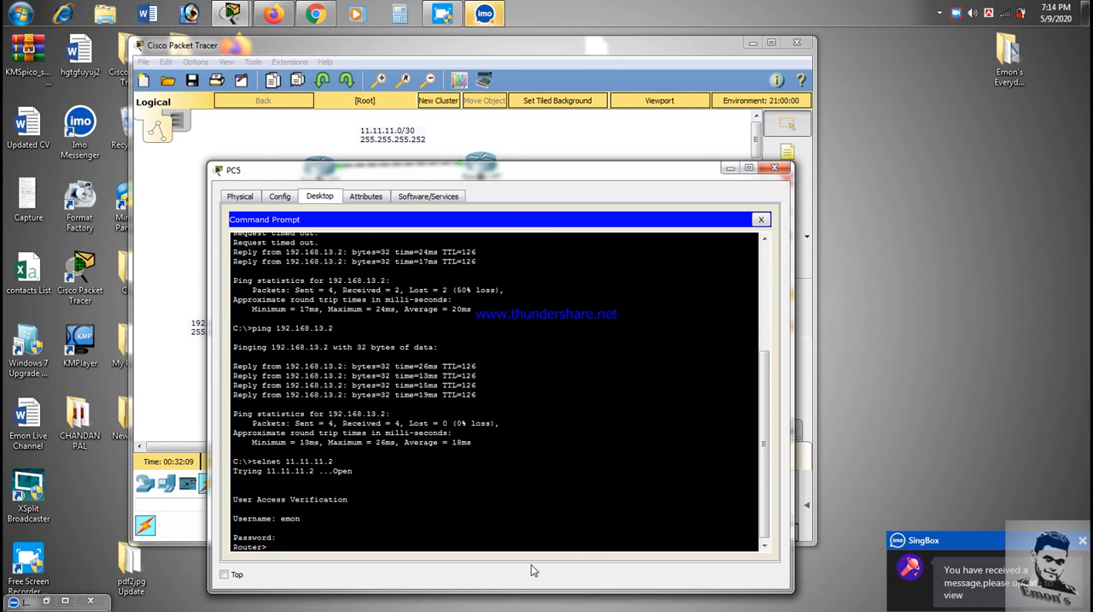
Step: Enter privileged mode in the Telnet session with the en command and the enable secret password
type("en")
key("Return")
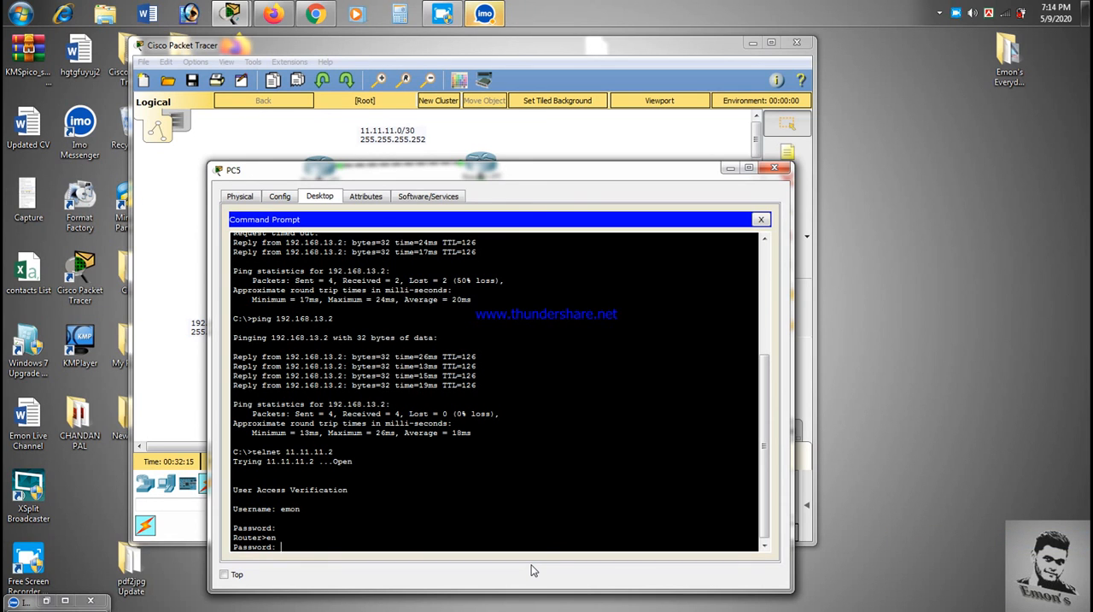
key("Return")
type("en")
key("Return")
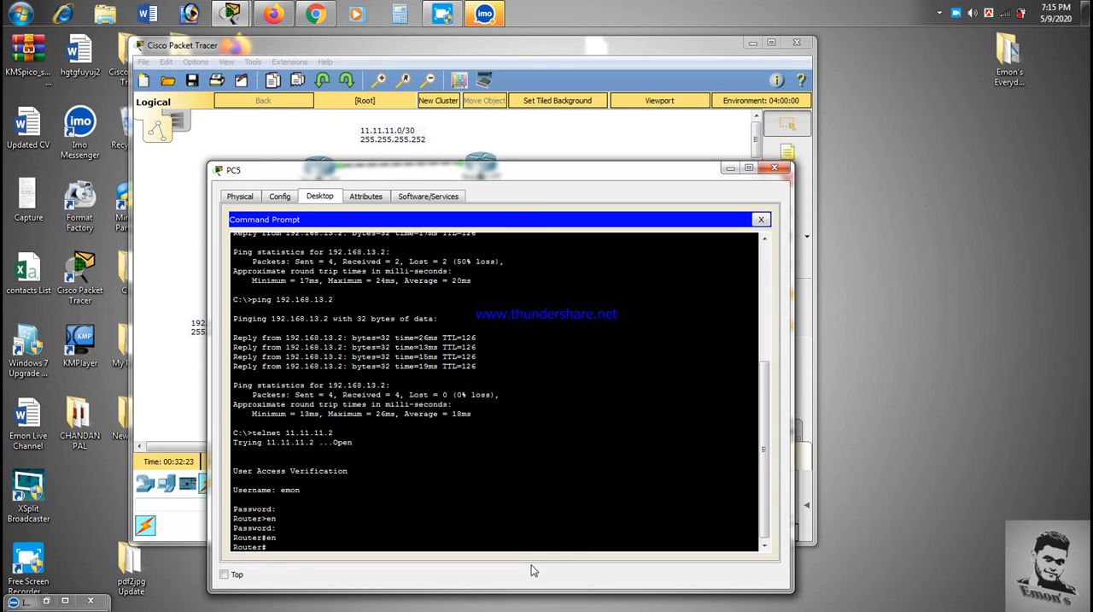
Step: Check the IP address of FastEthernet1/0 in Router3's interface configuration
left_click(544, 174)
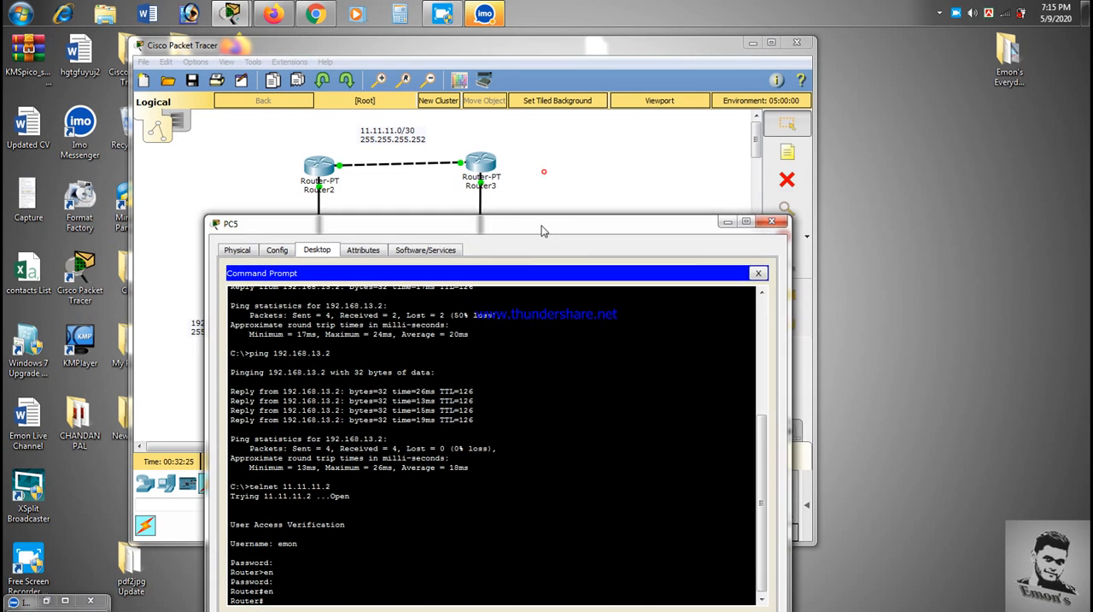
left_click(480, 162)
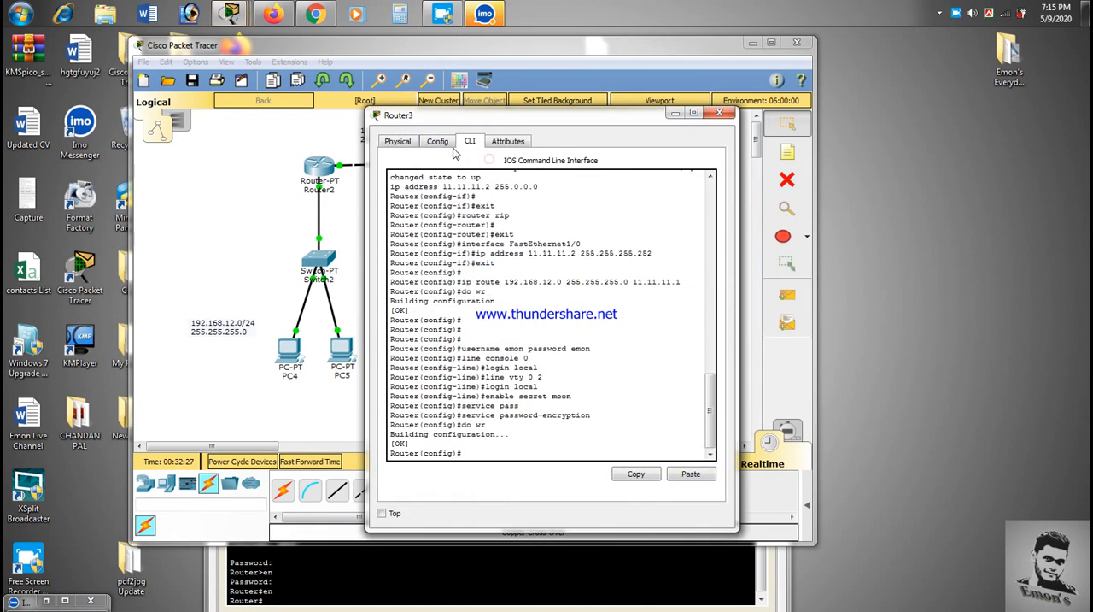
left_click(434, 143)
left_click(437, 267)
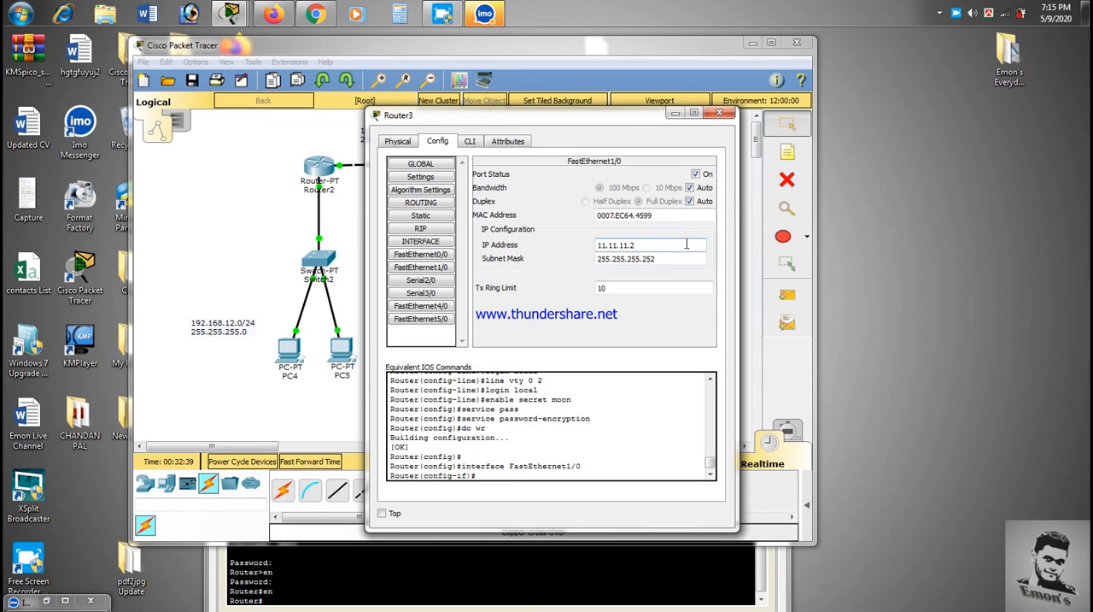
left_click_drag(670, 245, 630, 245)
left_click(719, 112)
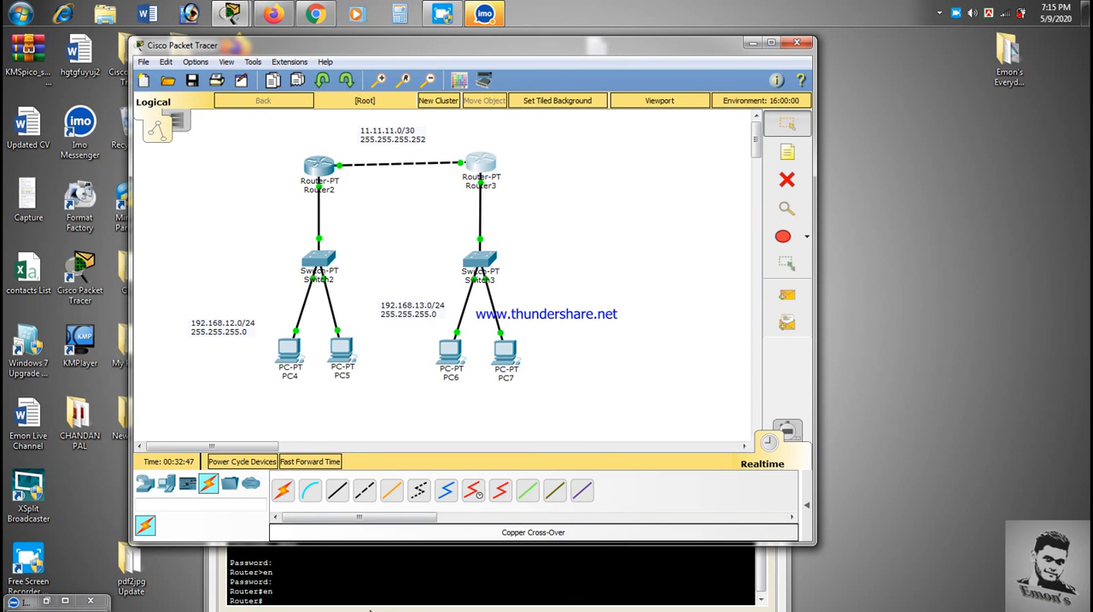
Step: Return to PC5's Telnet session and enter global configuration mode on the router with configure terminal
left_click(373, 586)
left_click_drag(466, 227, 479, 141)
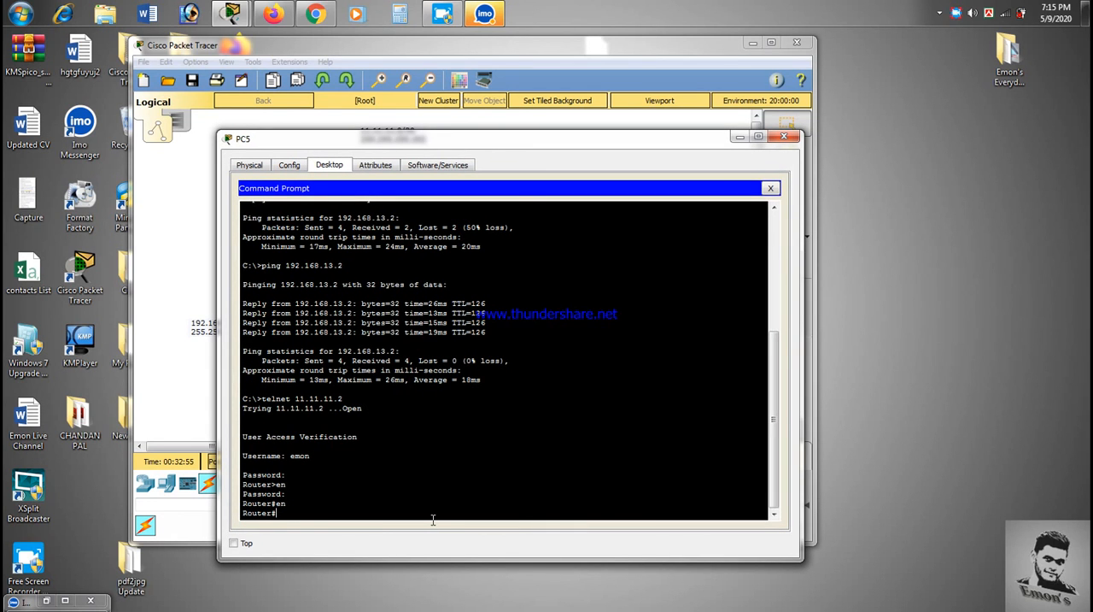
type("ig")
key("Tab")
type("t")
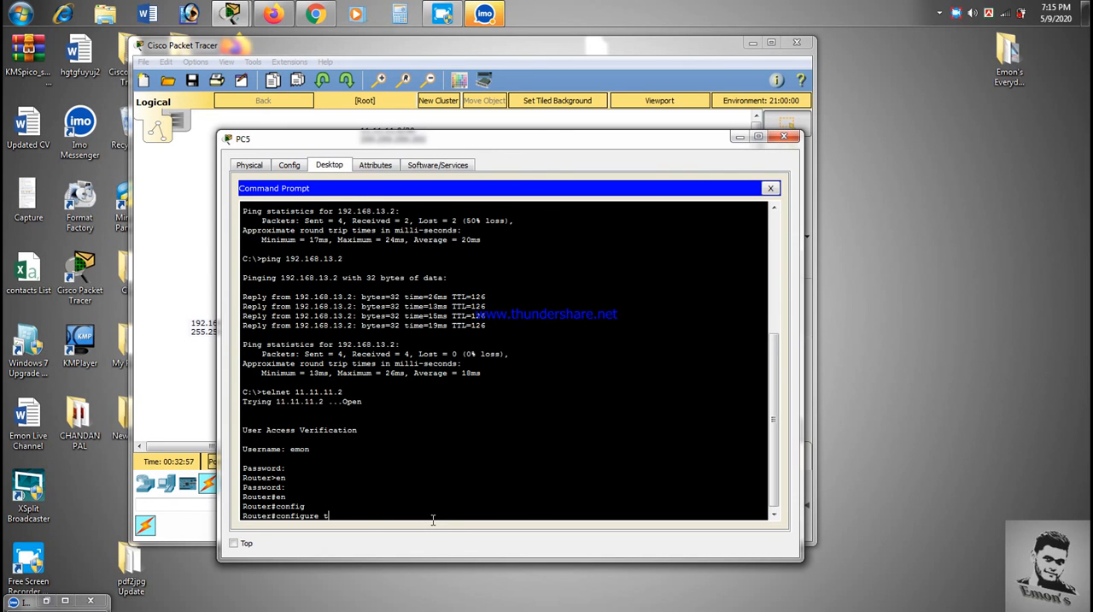
key("Tab")
key("Return")
Step: Set the router's interface fastEthernet 0/0 to IP address 192.168.13.5 with mask 255.255.255.0 over Telnet
type("int")
key("Tab")
type("fa")
key("Tab")
type("0/0")
key("Return")
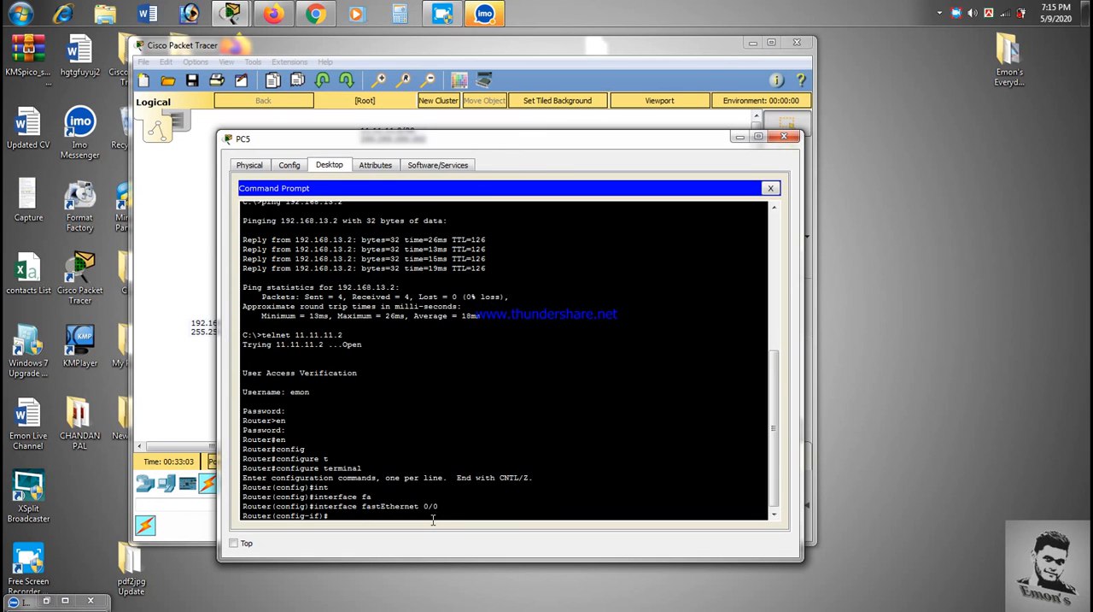
type("ip address 192.168.13.5")
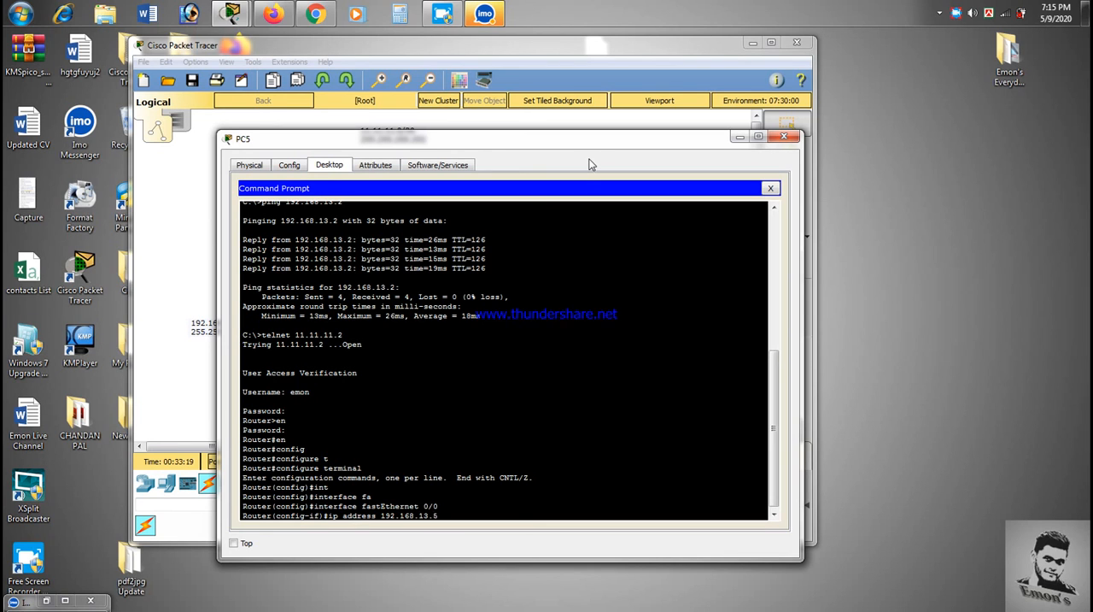
type(" 255.255.255.0")
key("Return")
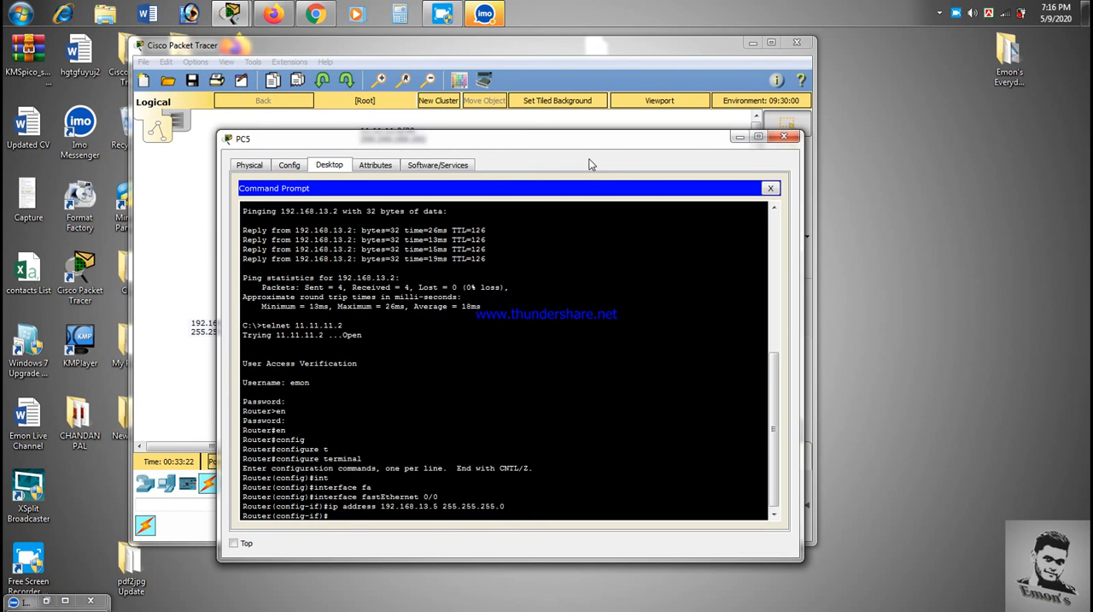
Step: Enable interface fastEthernet 0/0 with the no shutdown command and close PC5's window
type("no shut")
key("Tab")
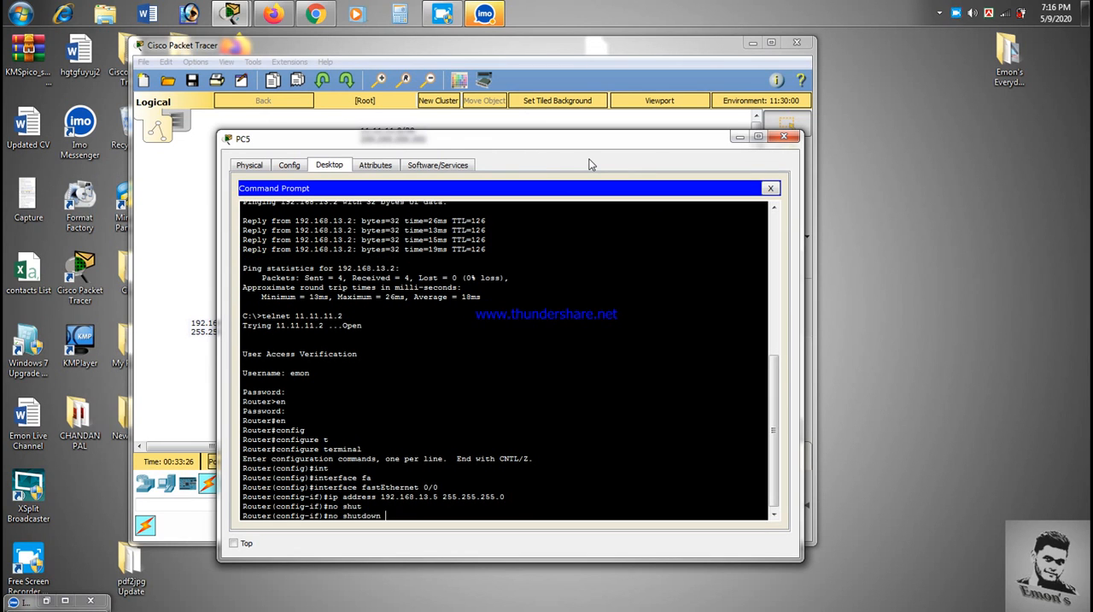
key("Return")
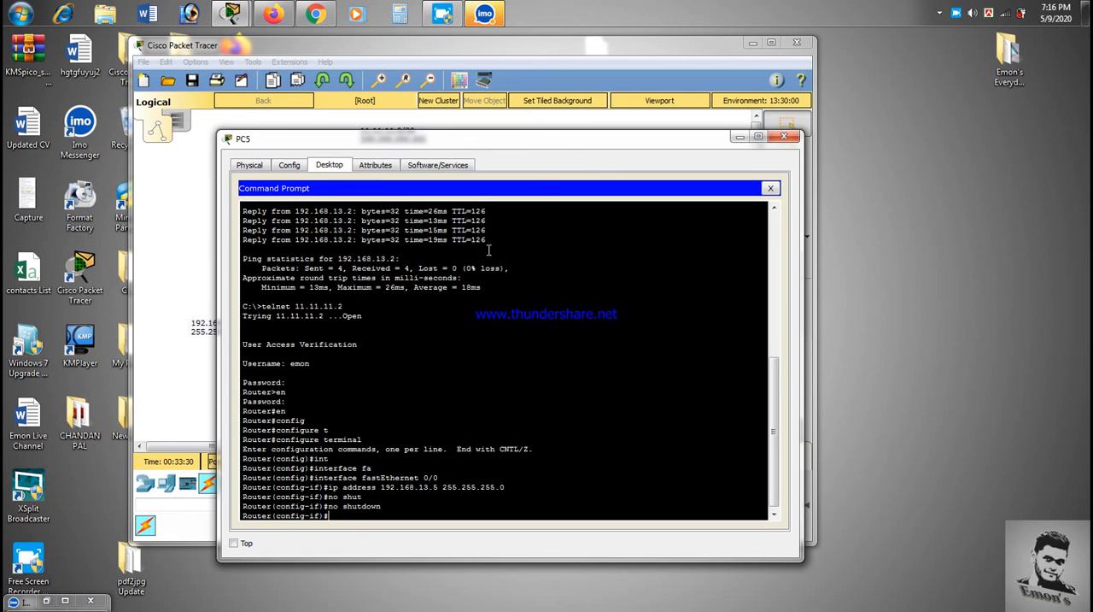
left_click(784, 137)
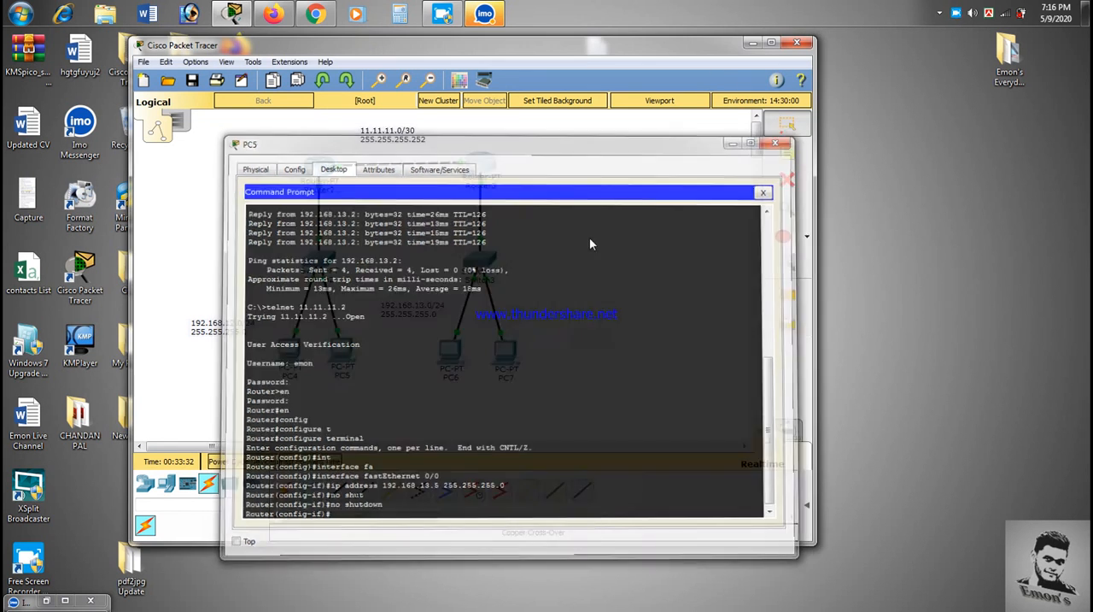
Step: Check the IP address of FastEthernet0/0 in Router3's interface configuration
left_click(480, 167)
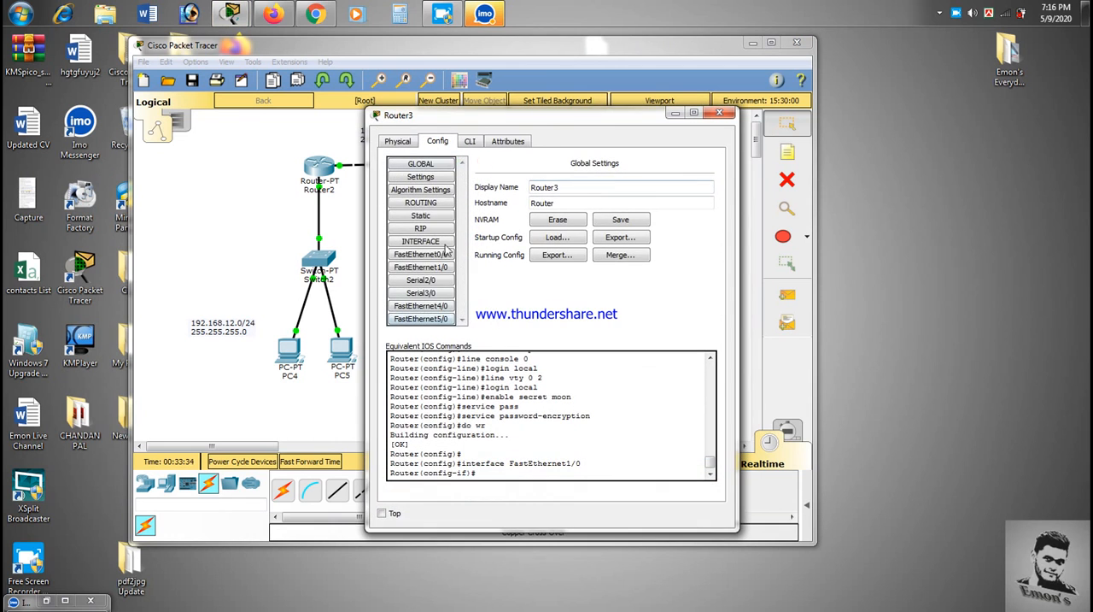
left_click(427, 255)
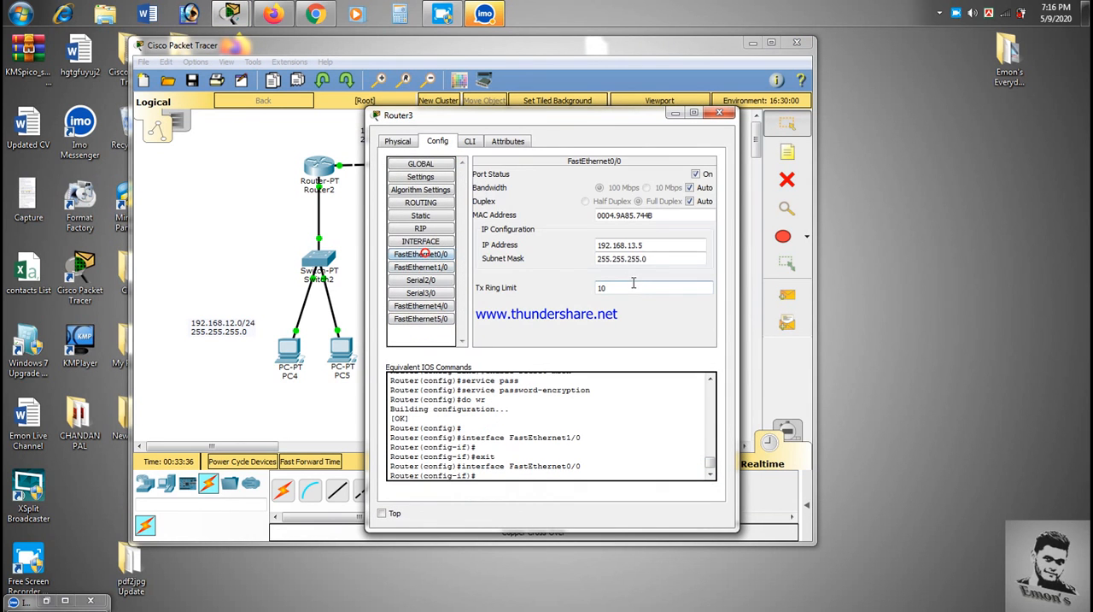
left_click(651, 244)
double_click(651, 245)
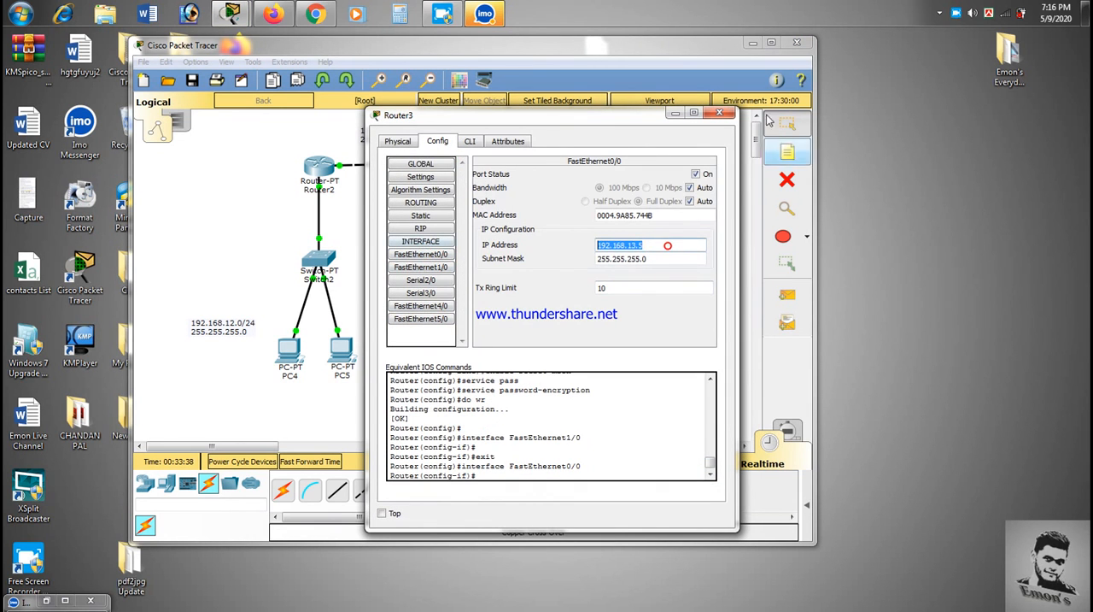
left_click(714, 113)
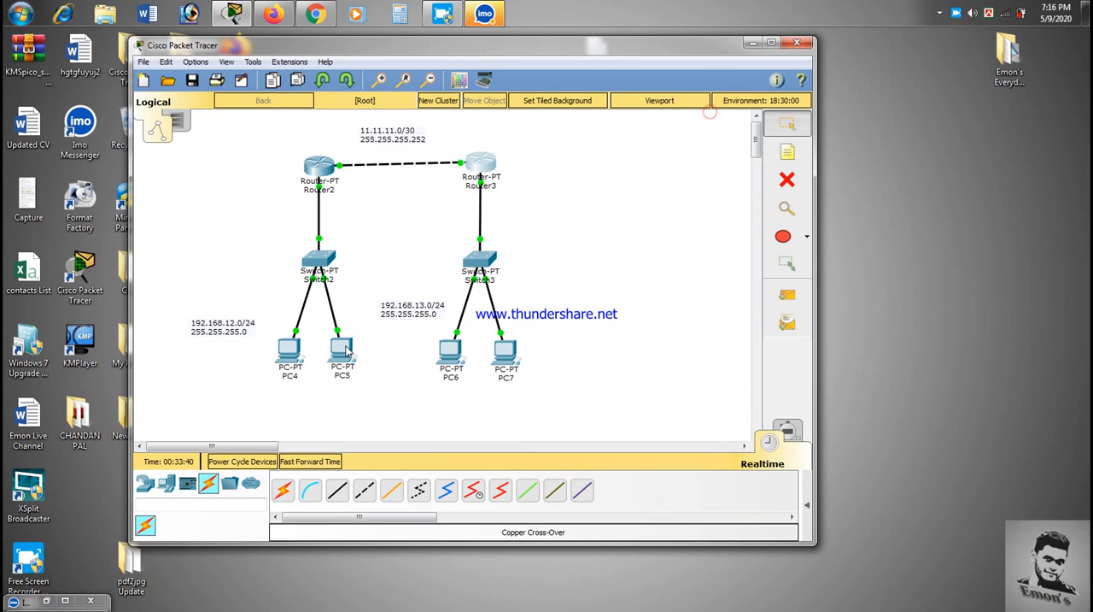